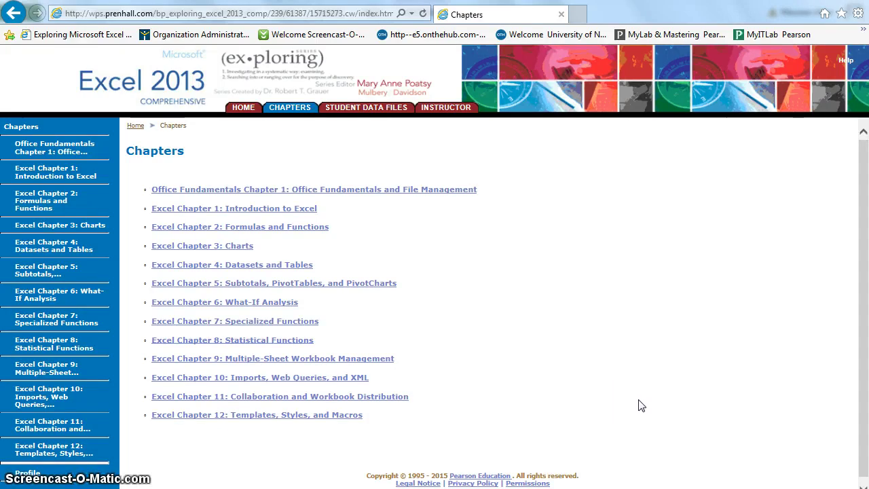
- Open the Excel Chapter 5: Subtotals, PivotTables, and PivotCharts page to view the chapter's objectives
click(322, 288)
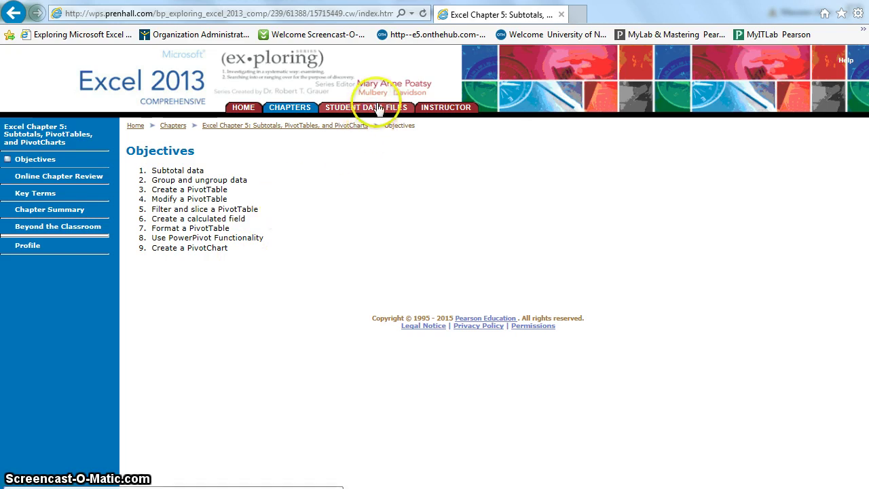
- Switch to File Explorer and copy e05h1Sociology.xlsx from the Excel_Chapter_05 folder inside My Documents, Excel Student Data Files Office 2013
mouse_move(396, 488)
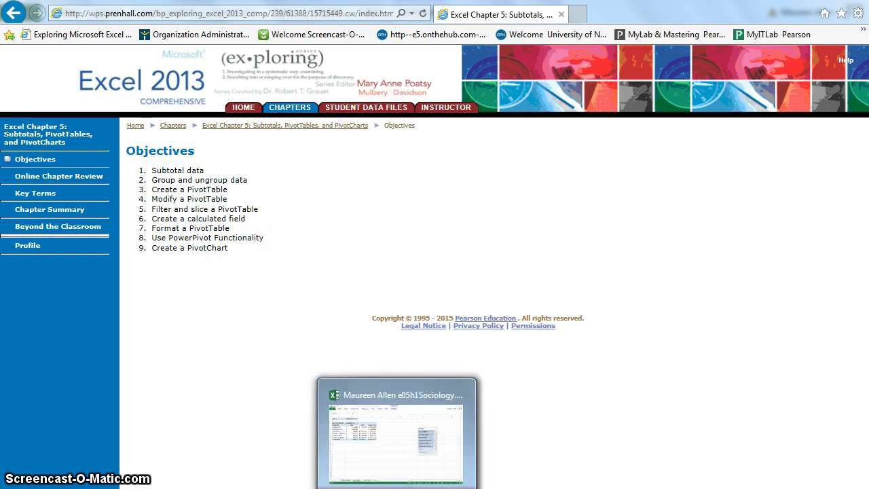
click(402, 455)
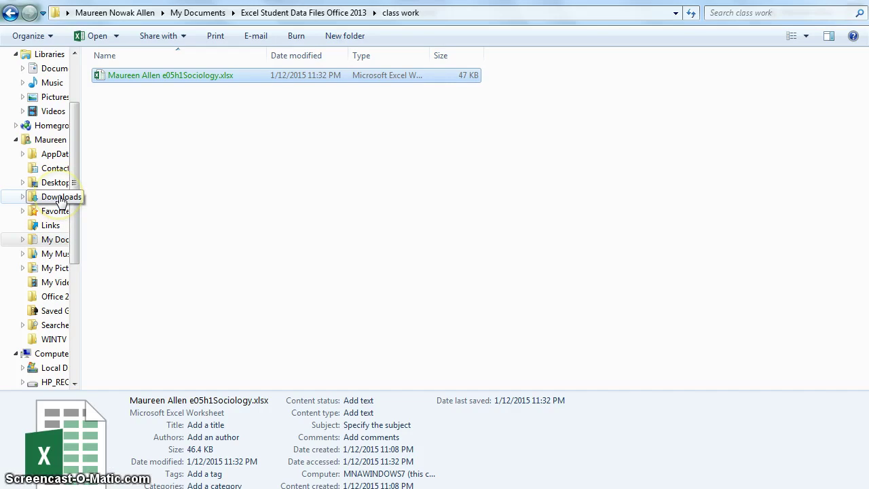
click(54, 243)
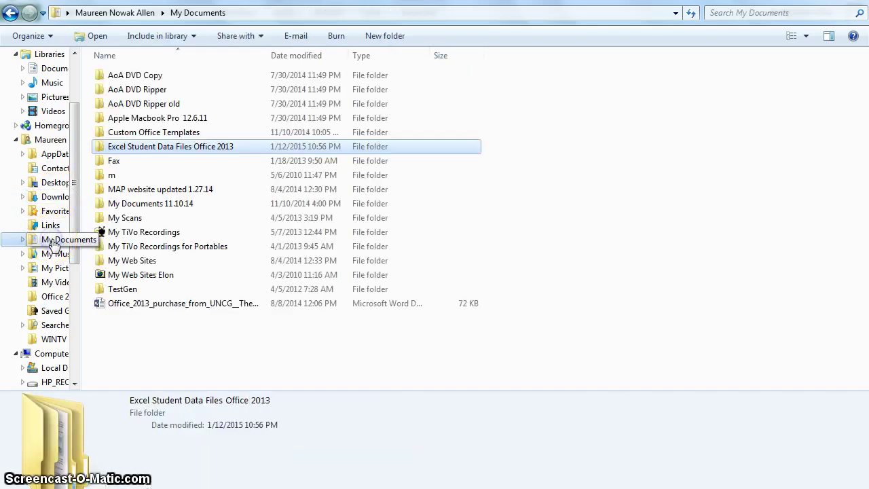
double_click(137, 146)
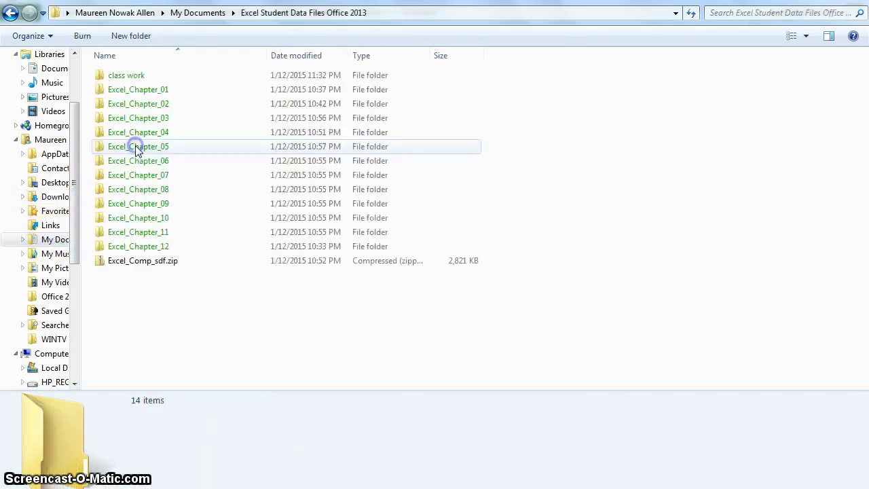
double_click(151, 148)
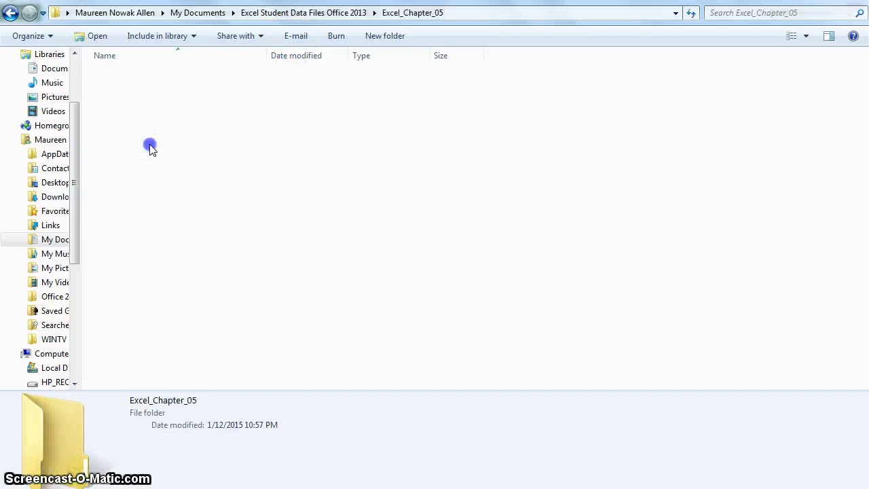
click(151, 120)
right_click(151, 120)
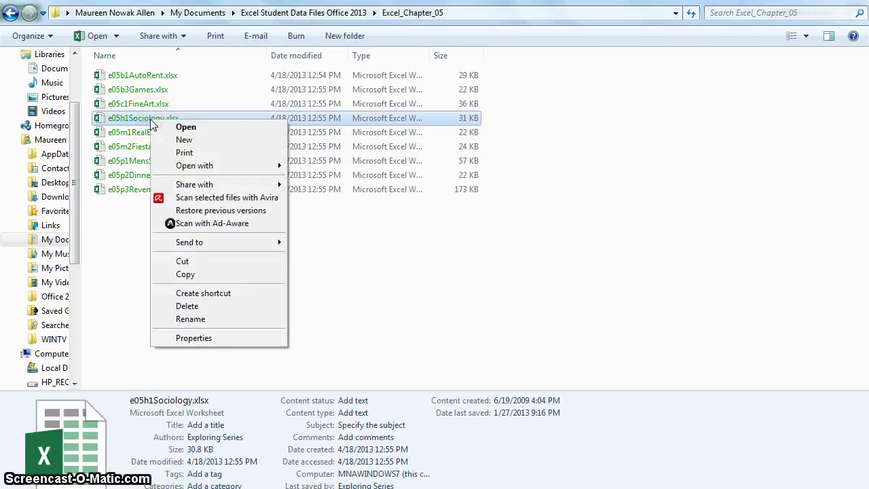
click(181, 273)
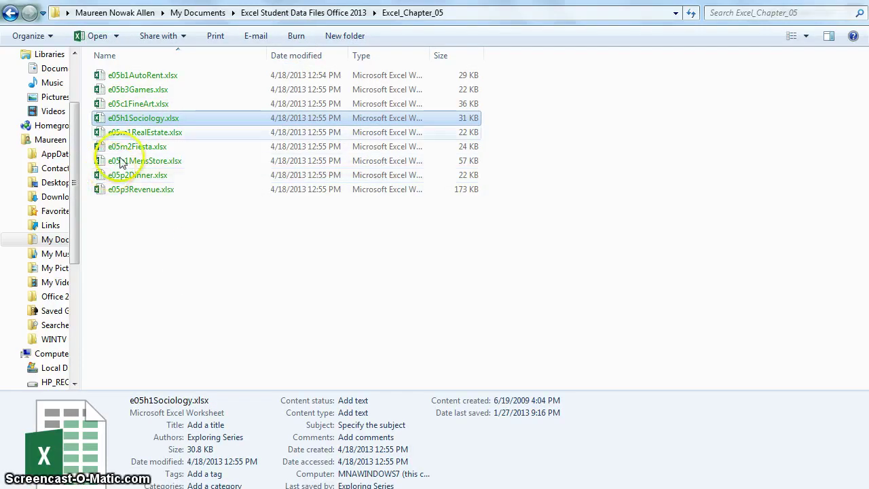
- Paste the copied e05h1Sociology.xlsx file into the class work folder of Excel Student Data Files Office 2013
click(274, 15)
double_click(144, 75)
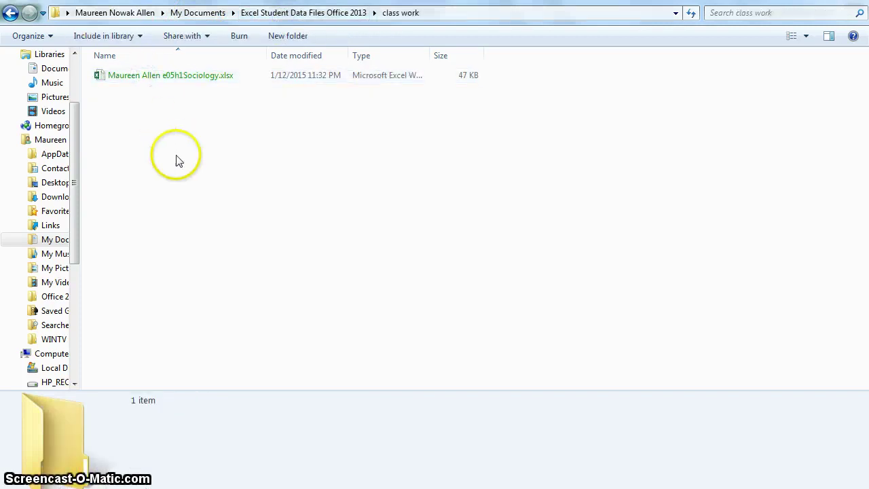
key(ctrl+v)
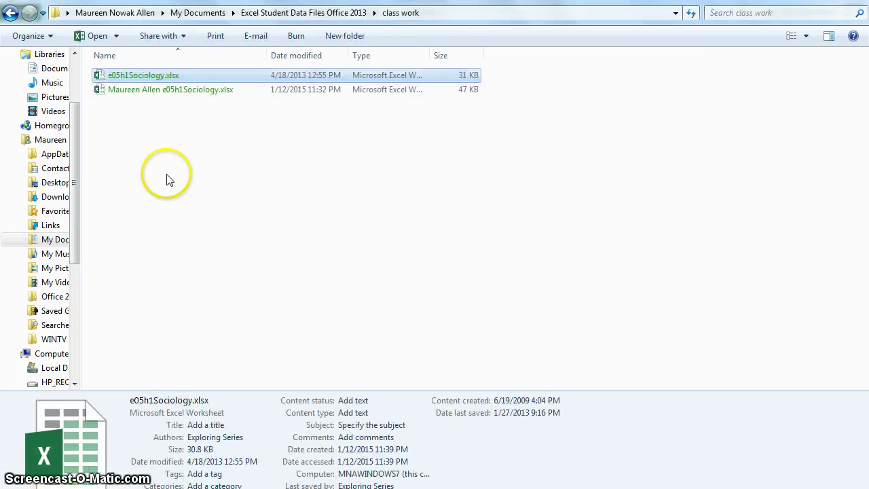
- Rename the pasted e05h1Sociology.xlsx by adding the student's first initial and last name in front of the existing file name
right_click(156, 79)
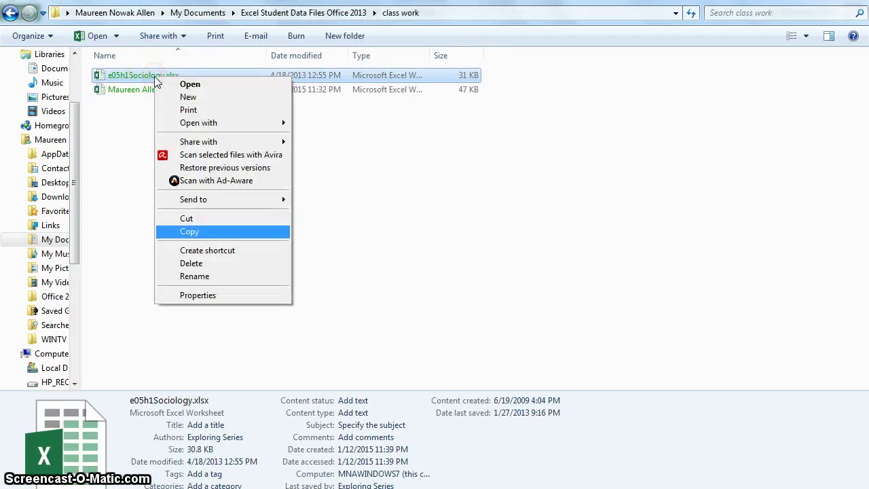
click(195, 277)
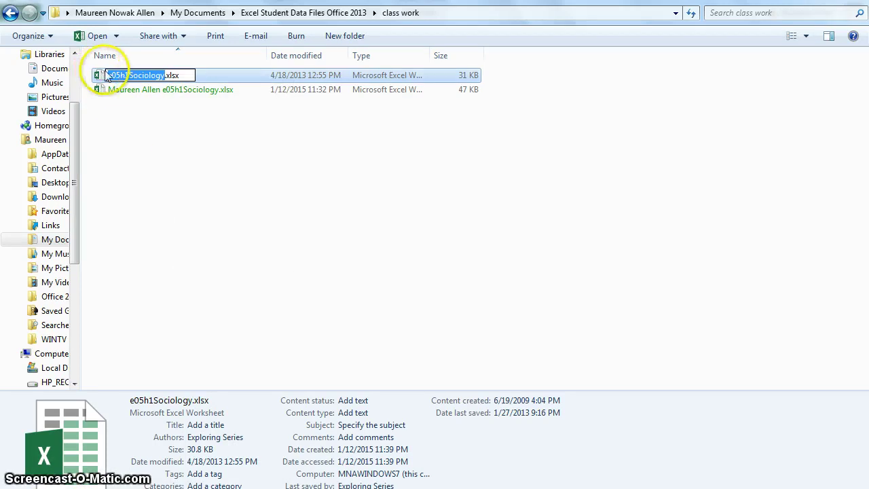
click(109, 75)
text(M)
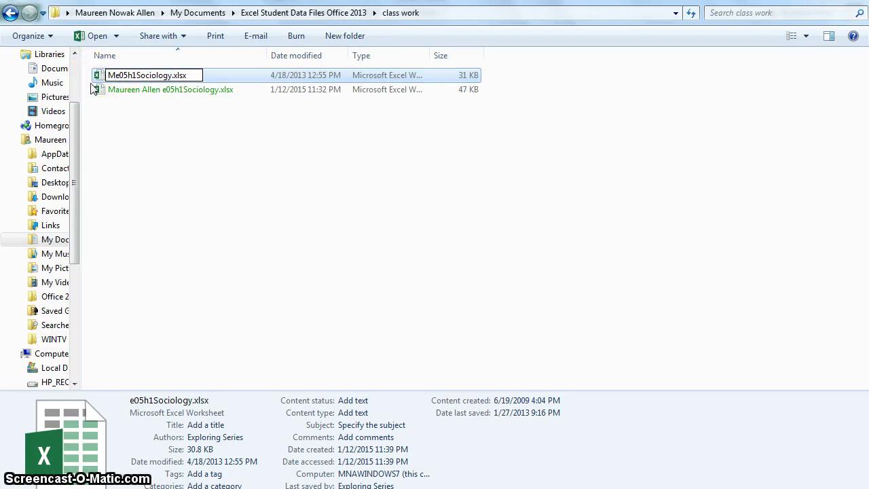
text( Allen)
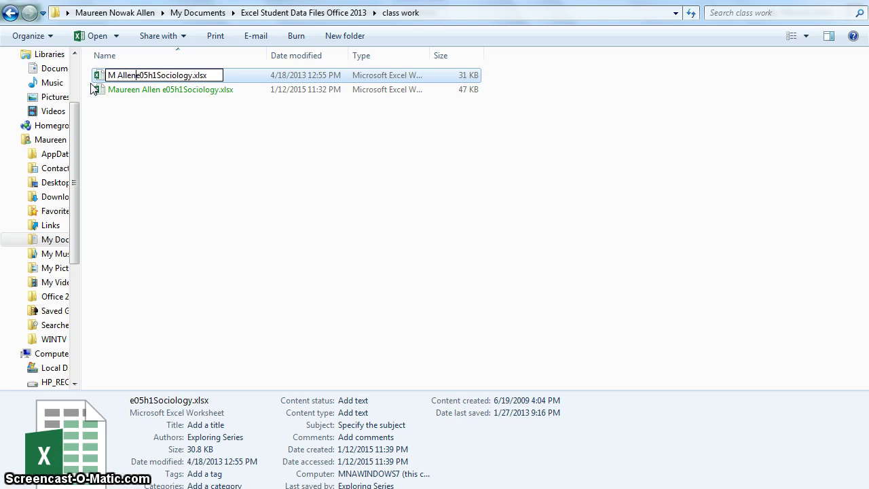
key(Return)
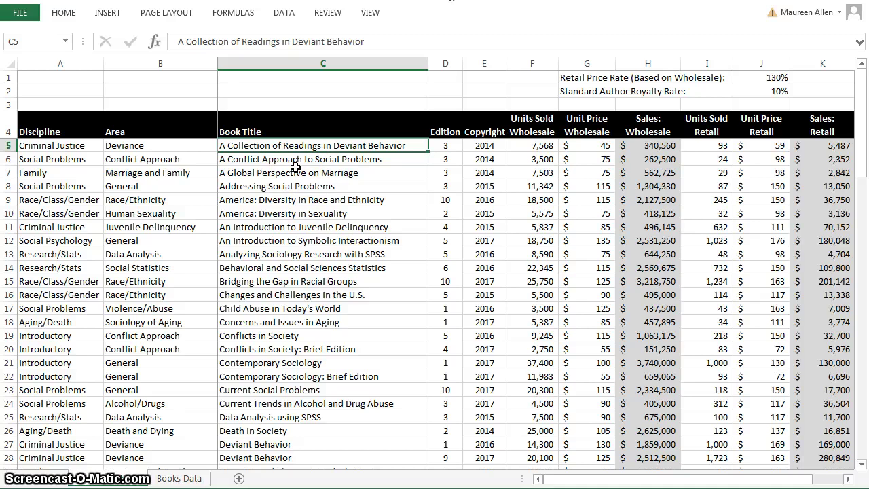
- Sort the book data by Discipline and then by Area, both by values from A to Z
click(282, 12)
click(323, 46)
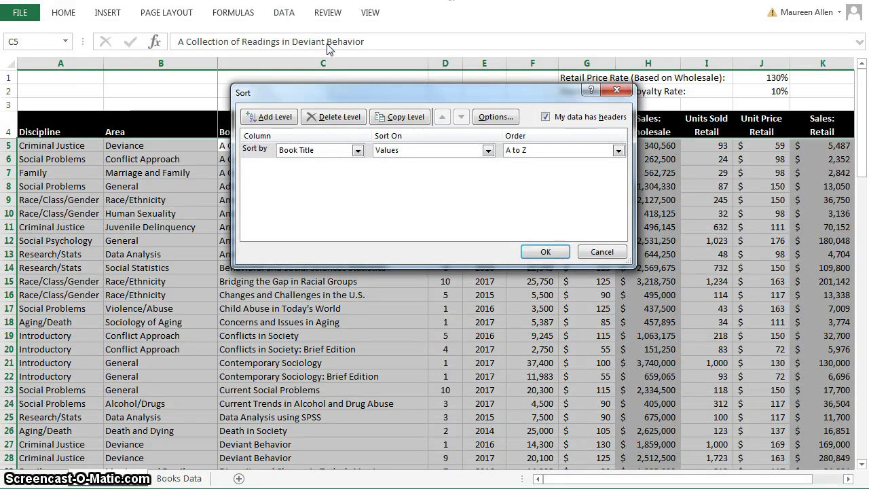
click(357, 150)
click(320, 163)
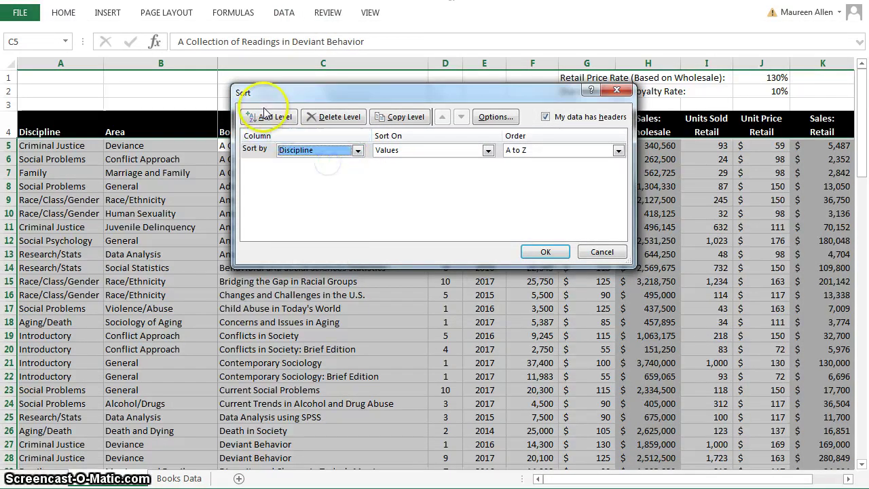
click(266, 117)
click(357, 166)
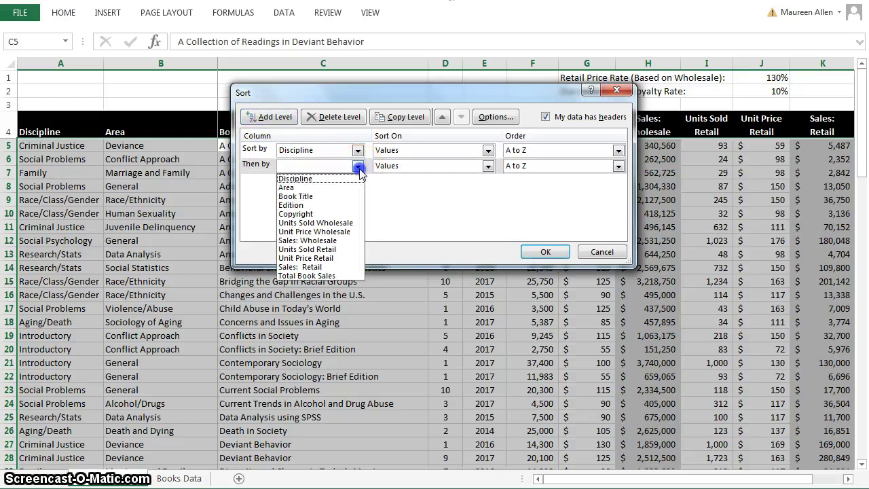
click(314, 188)
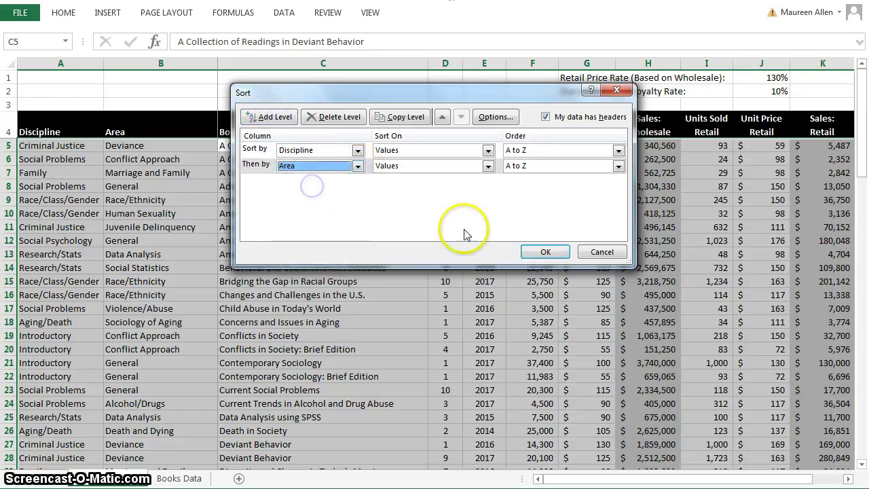
click(547, 252)
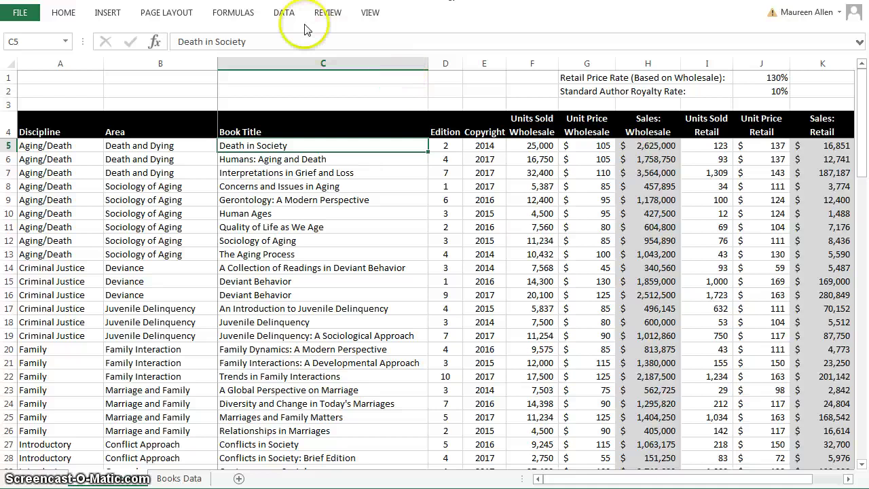
- Add Sum subtotals at each change in Discipline for Sales: Wholesale, Sales: Retail and Total Book Sales
click(287, 15)
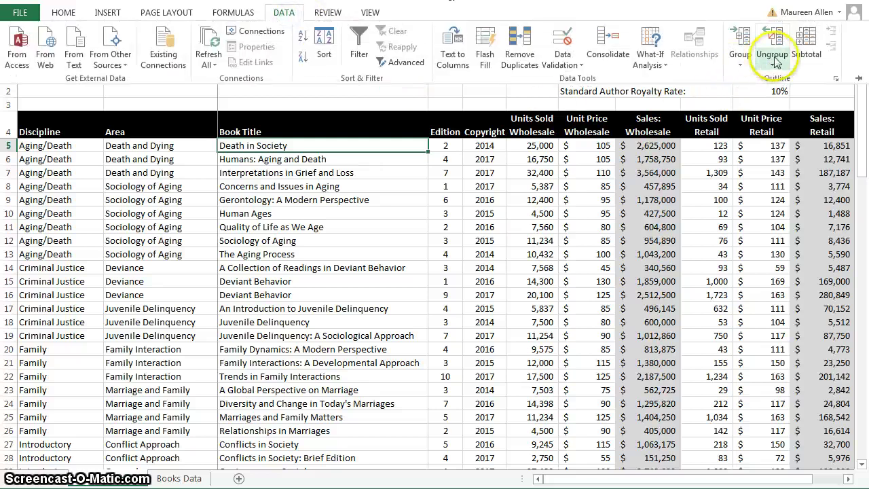
click(807, 47)
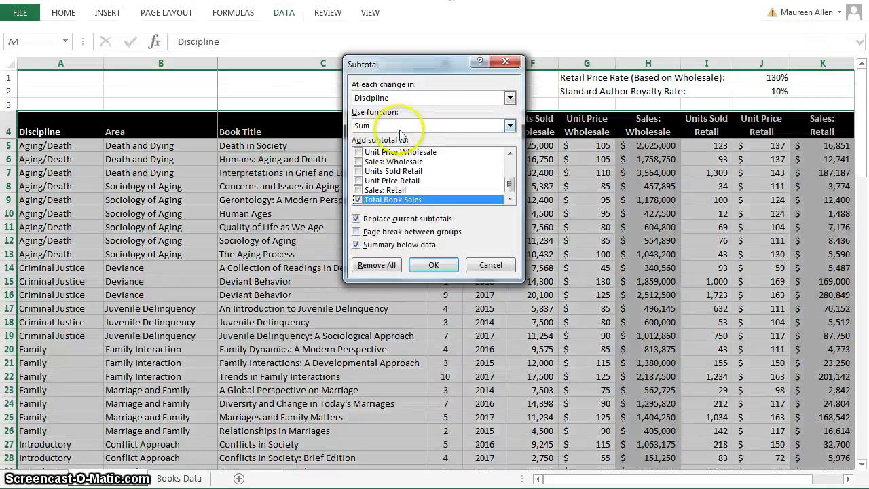
click(358, 161)
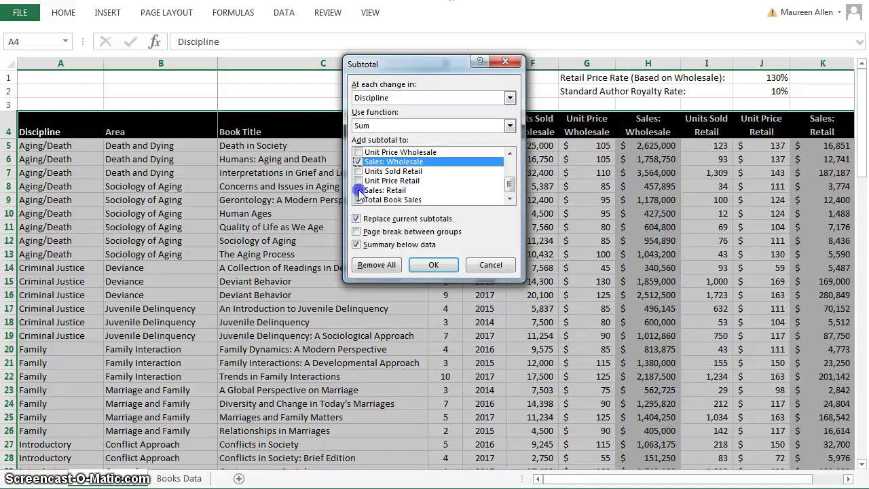
click(357, 190)
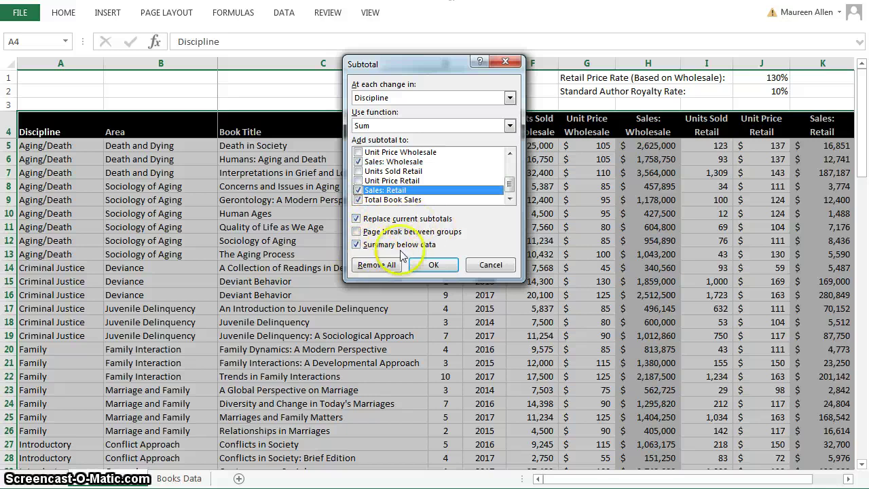
click(445, 271)
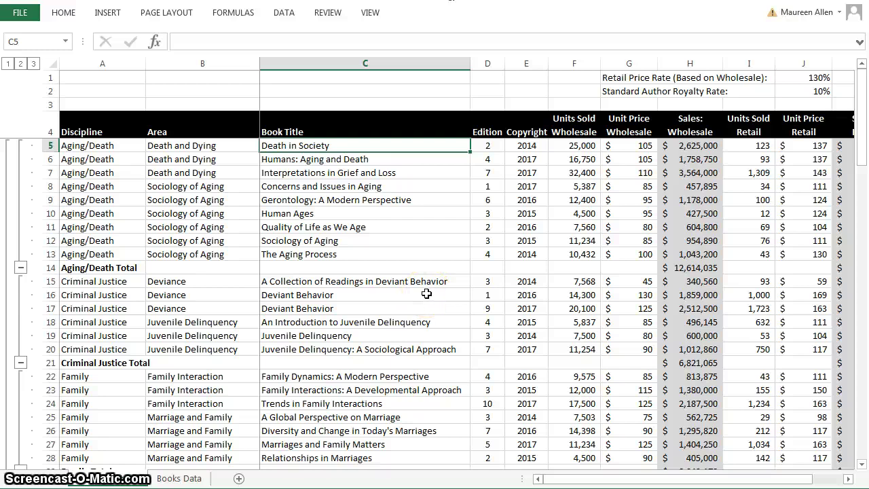
- Add second-level Sum subtotals at each change in Area for the same three sales columns, without replacing the current subtotals
click(291, 15)
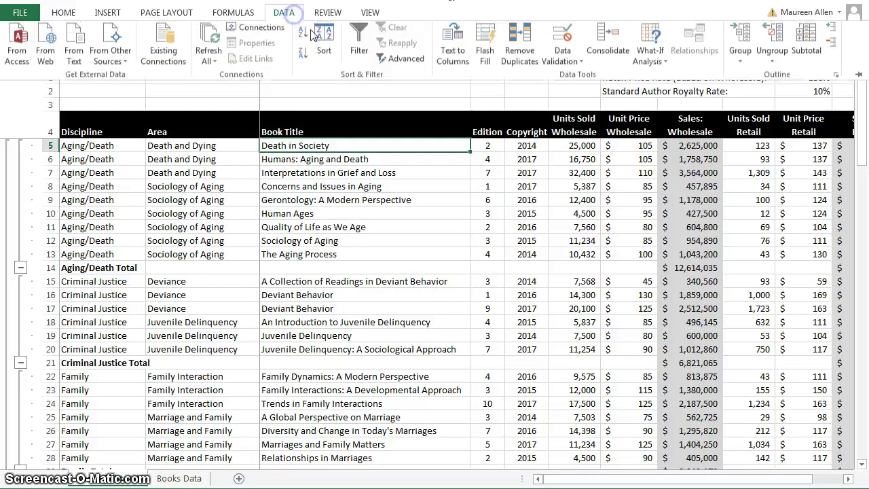
click(806, 44)
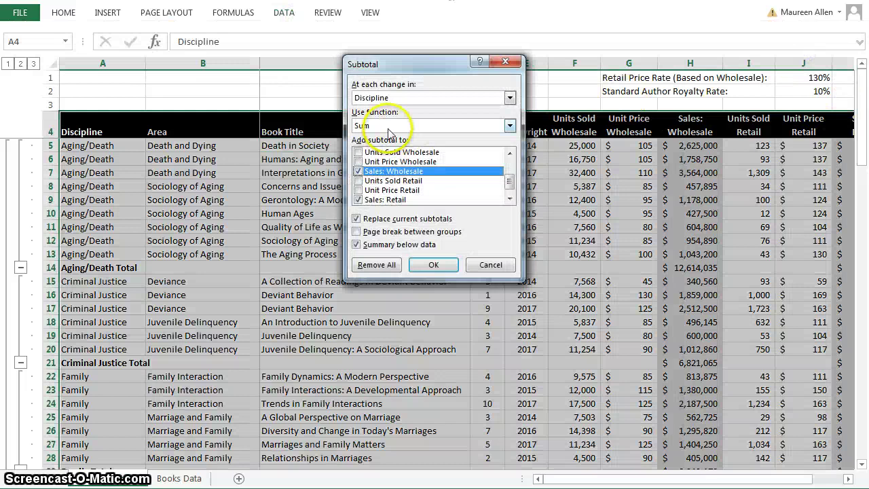
click(510, 98)
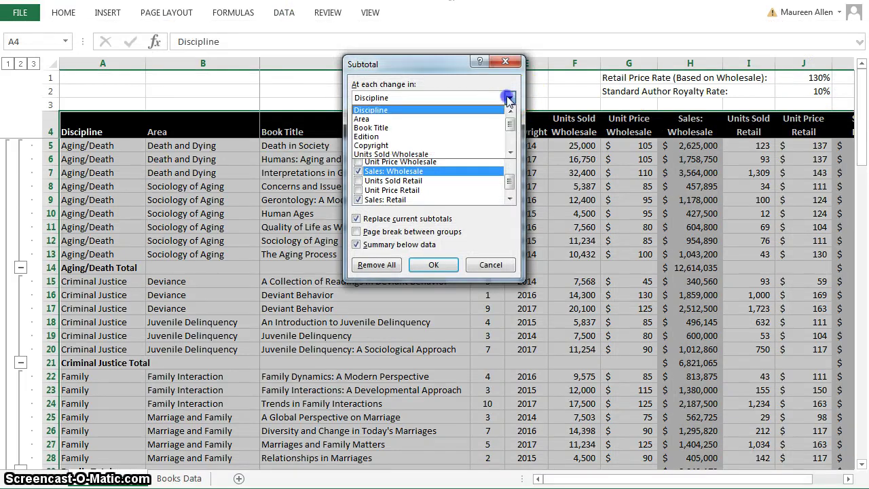
click(403, 119)
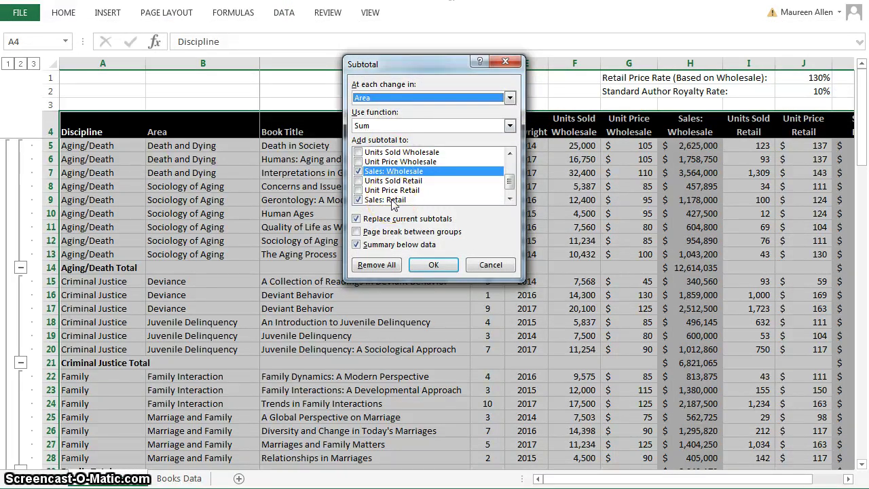
click(509, 199)
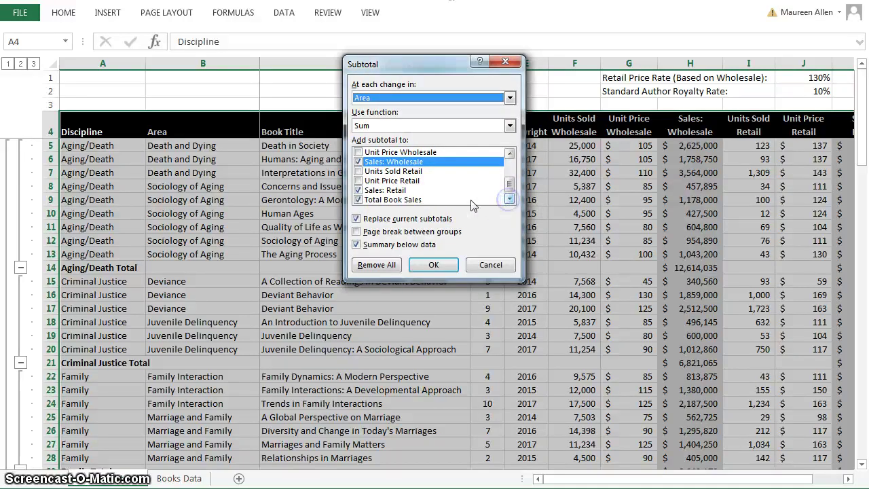
click(357, 219)
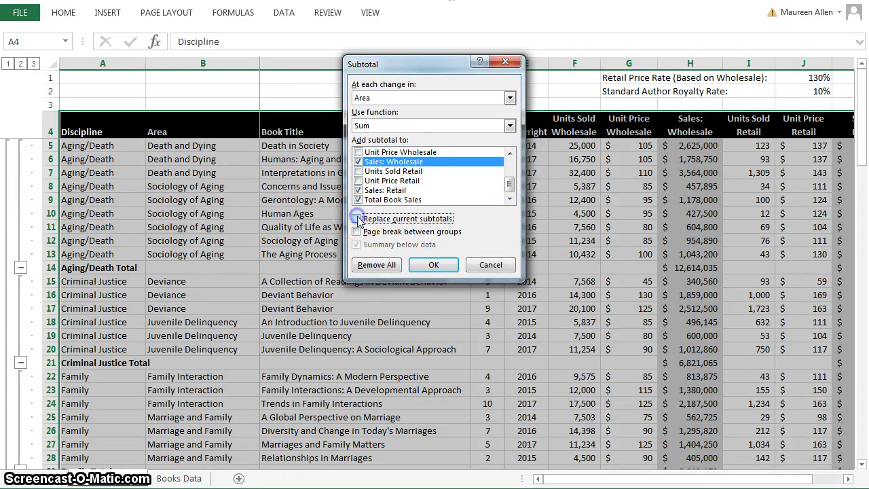
click(437, 270)
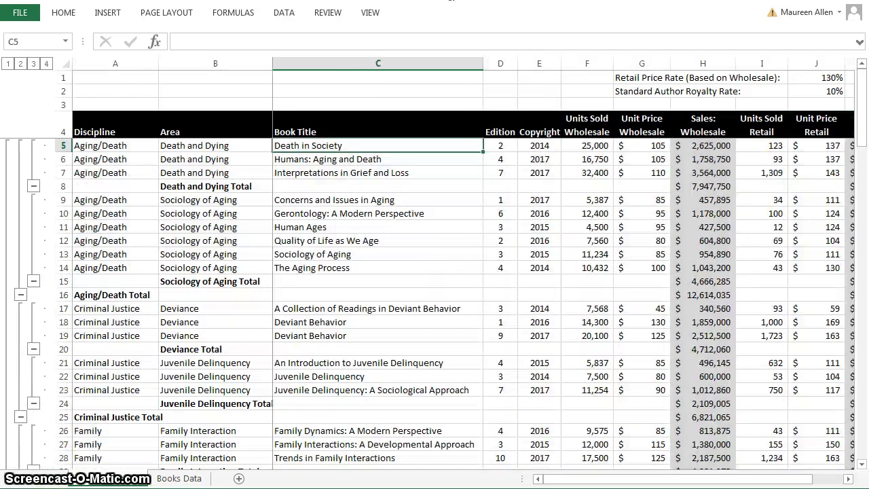
- Show outline levels 1, 2 and 3 in turn to view the grand total, discipline subtotals and area subtotals
click(7, 64)
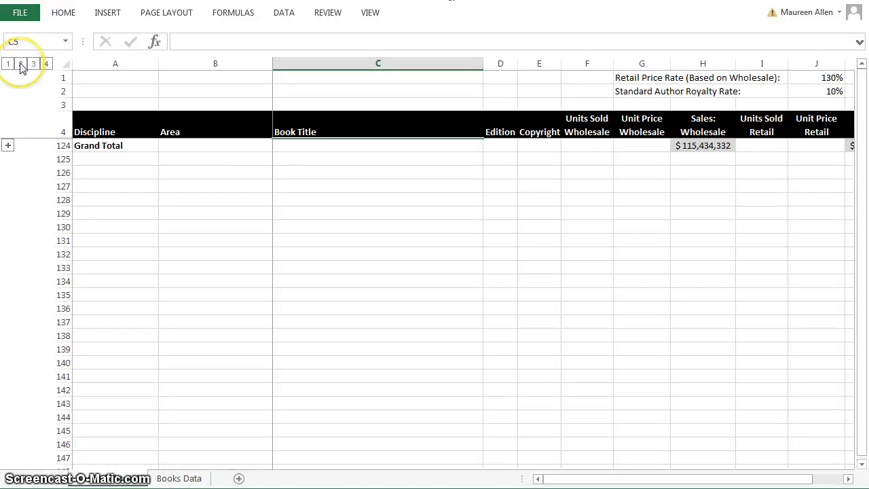
click(21, 64)
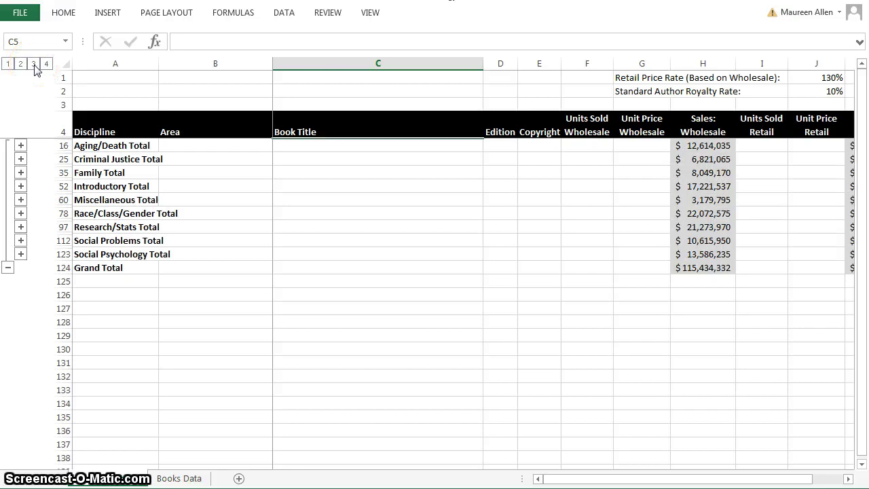
click(34, 64)
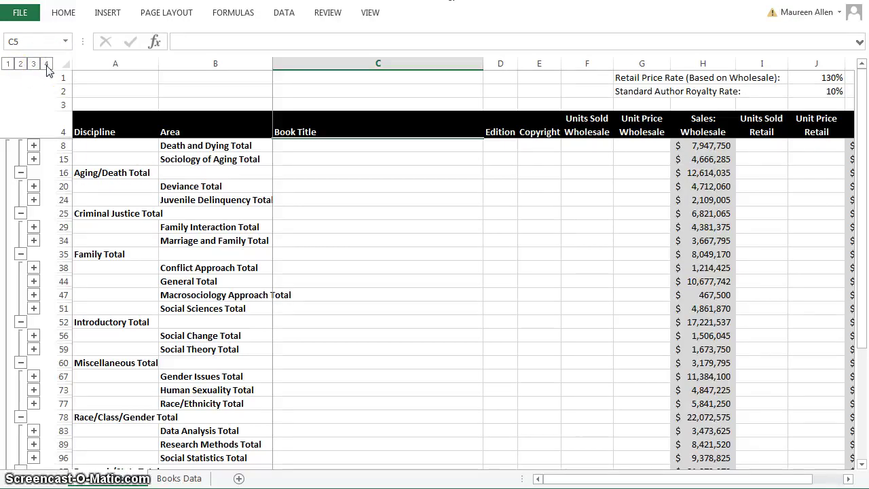
- Auto-outline the fully expanded book data, modifying the existing outline, and collapse the columns that feed Total Book Sales
click(46, 64)
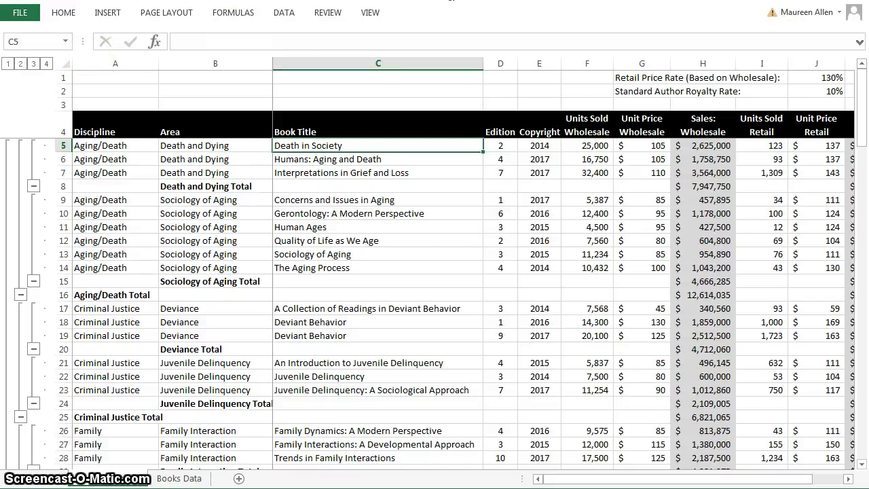
click(284, 12)
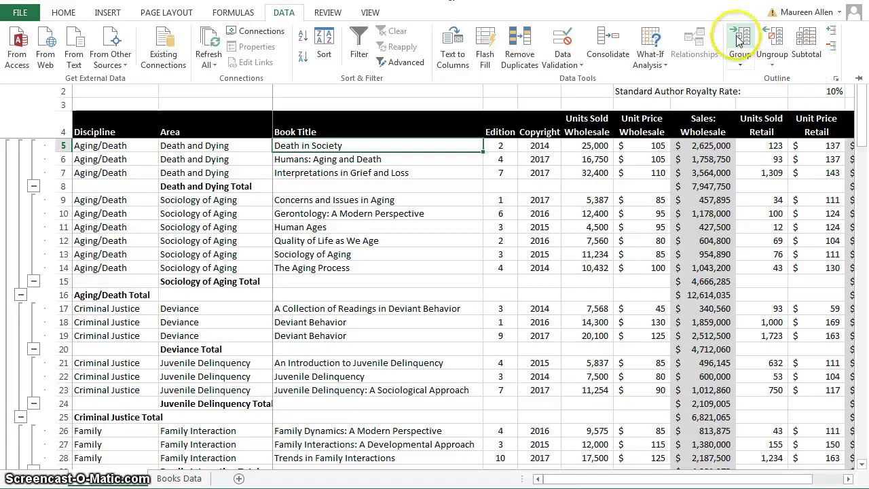
click(740, 61)
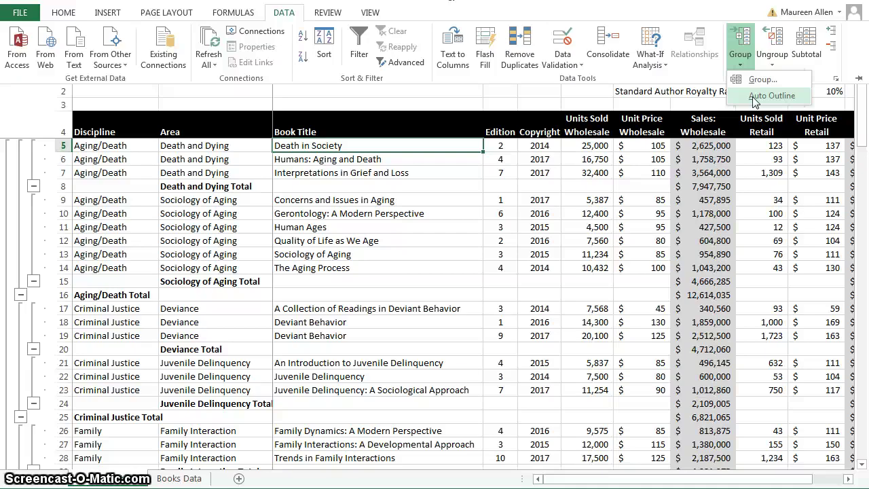
click(755, 96)
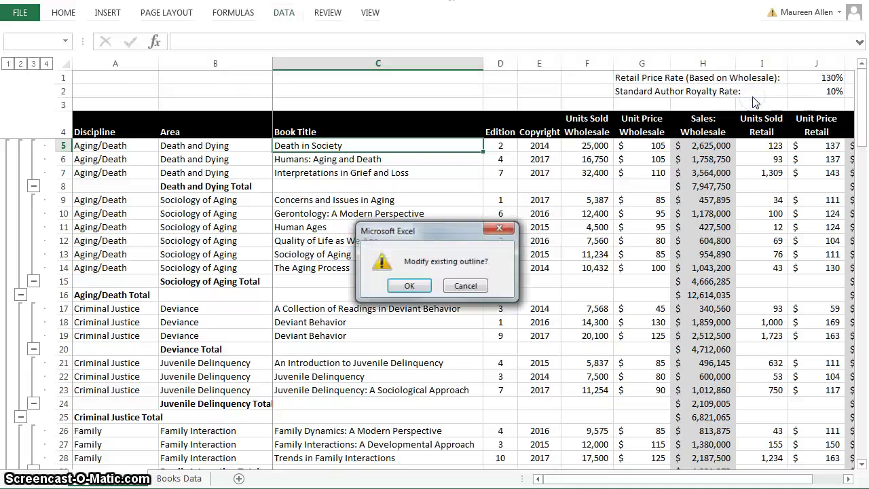
click(410, 286)
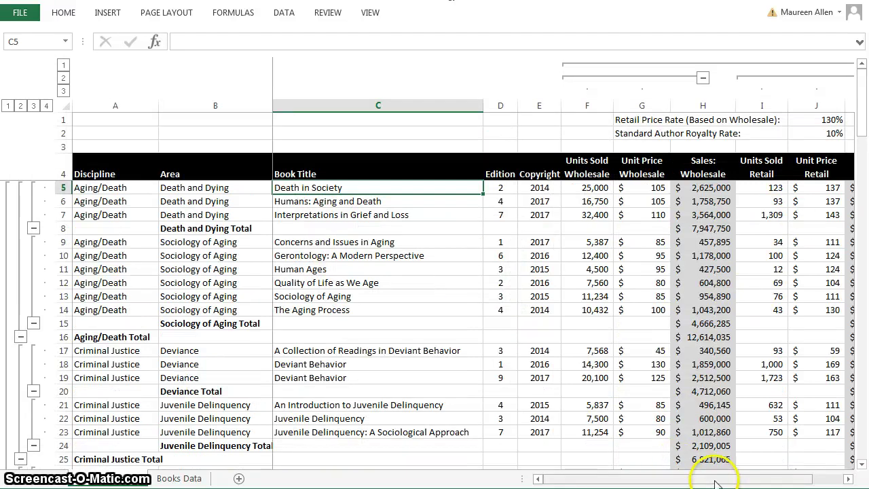
drag(714, 478, 787, 472)
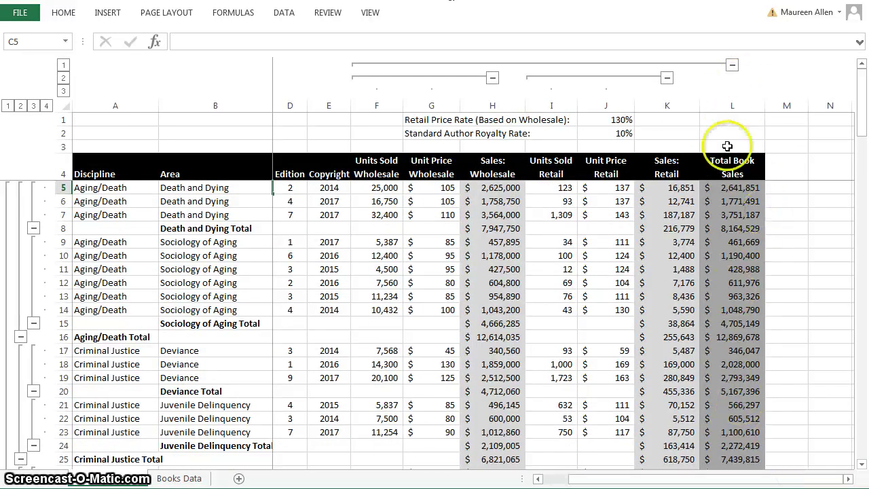
click(732, 66)
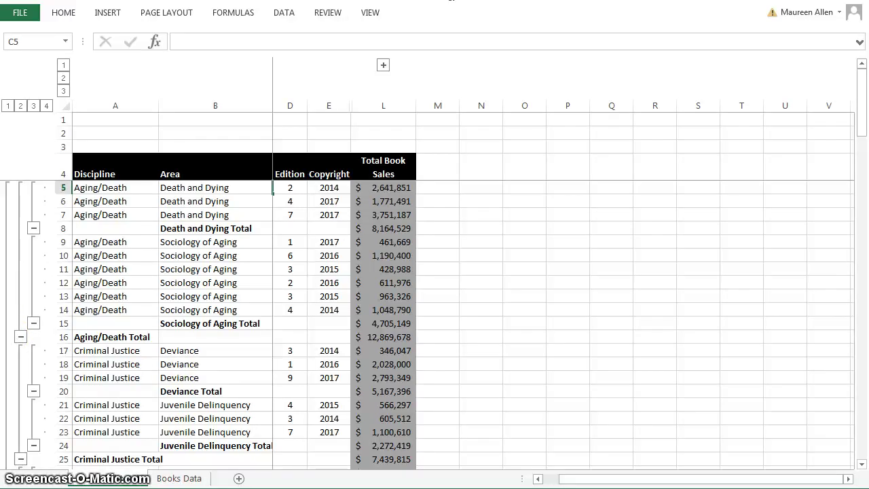
- Create a recommended PivotTable from the Books Data sheet that shows the sum of Total Book Sales by Discipline
click(188, 480)
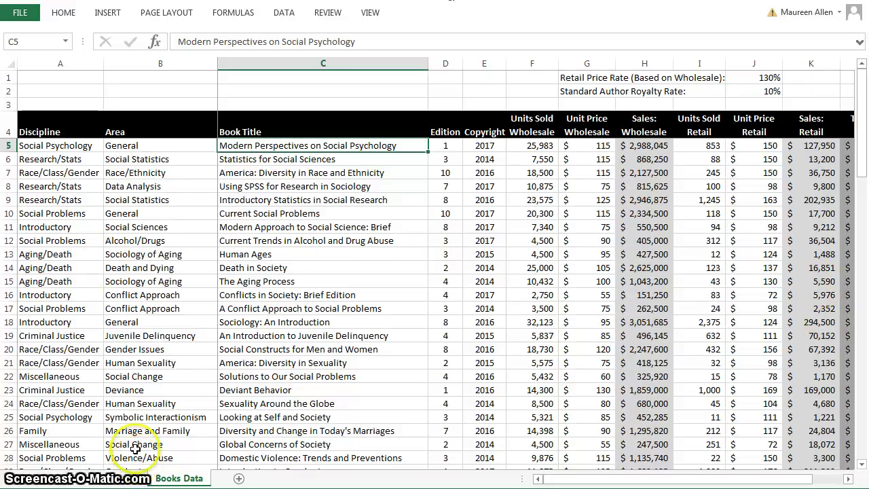
click(105, 13)
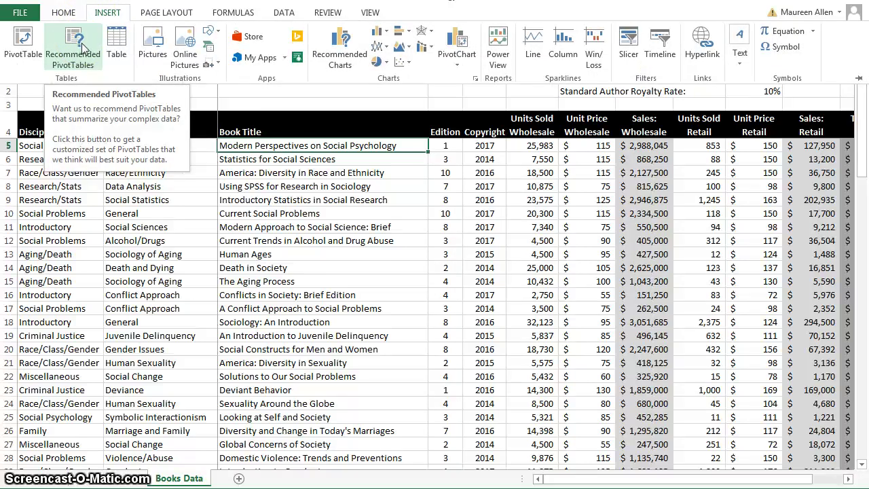
click(80, 44)
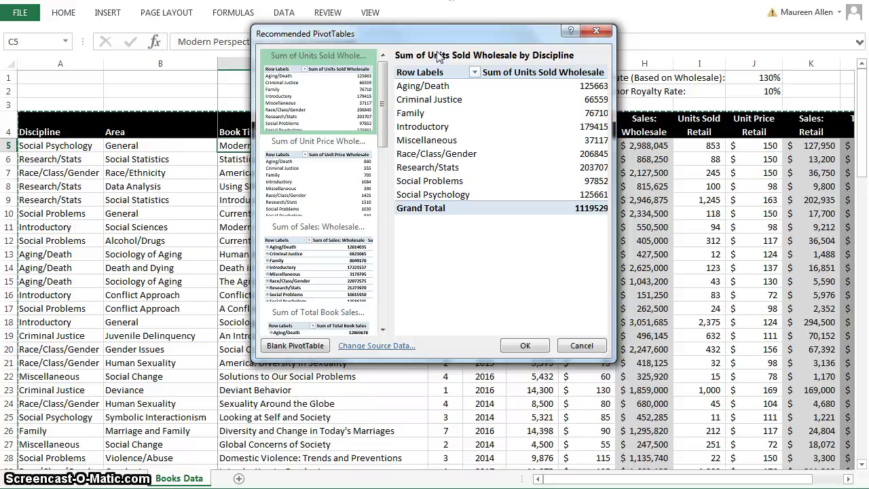
scroll(385, 109, down, 1)
drag(385, 109, 347, 148)
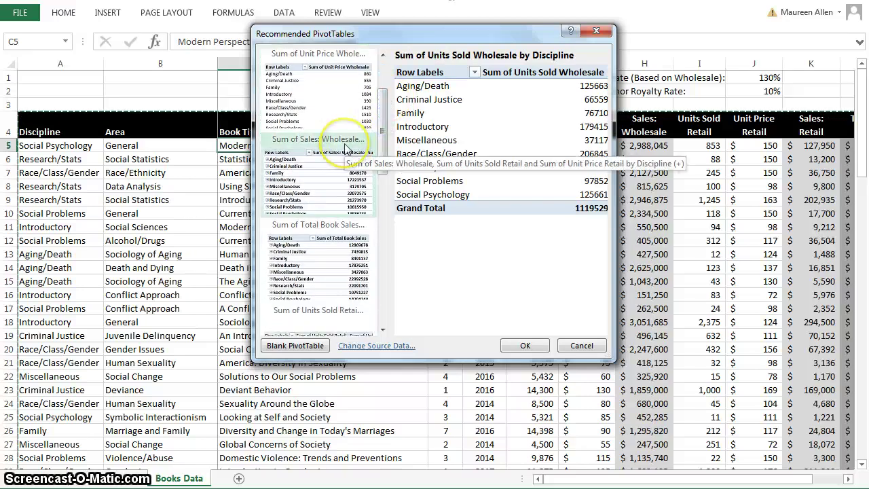
scroll(346, 156, down, 1)
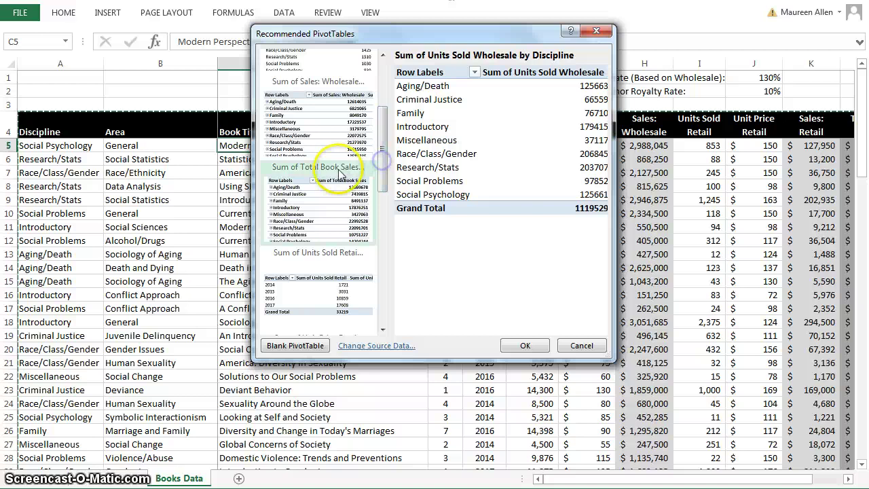
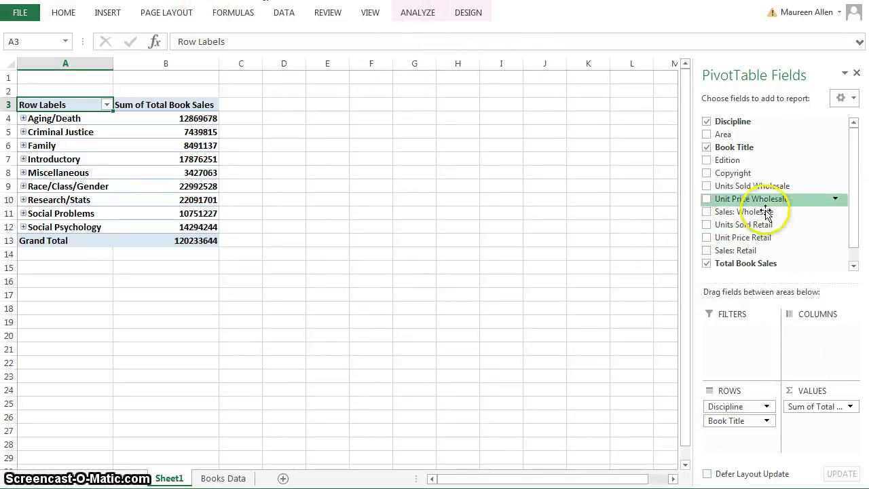
- Add Edition as the PivotTable's column field and Copyright as a row field between Discipline and Book Title
click(707, 160)
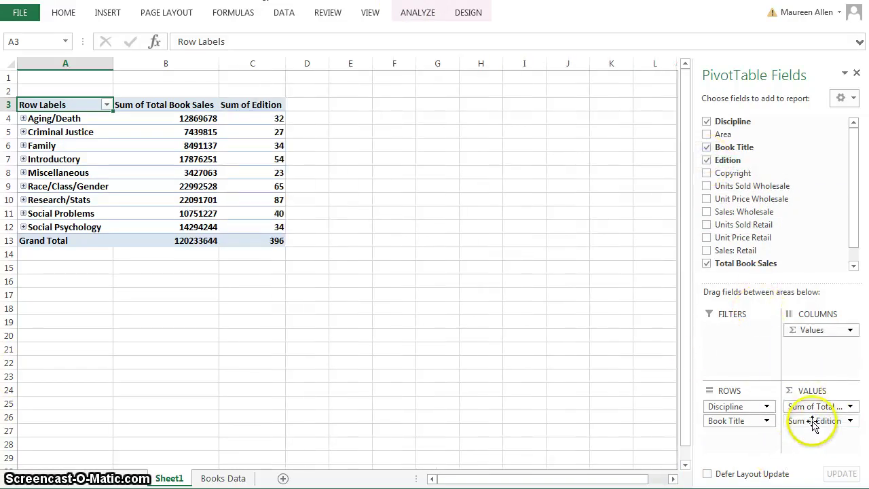
drag(814, 422, 805, 346)
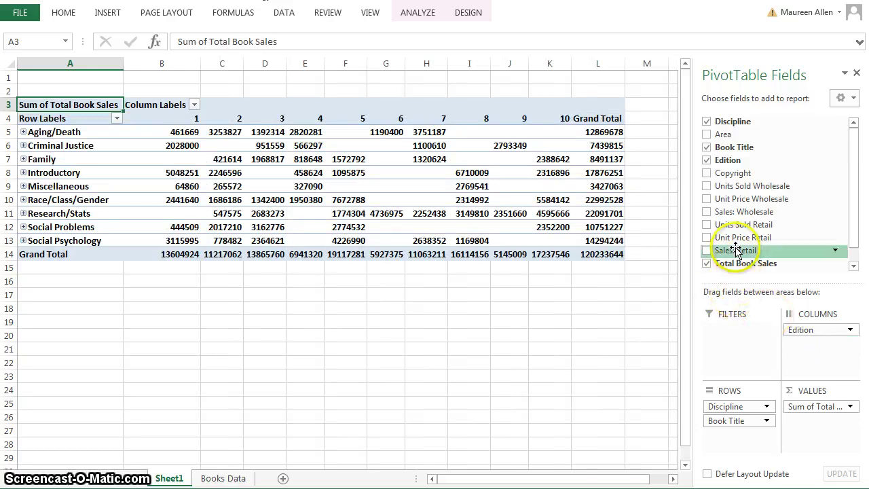
click(709, 175)
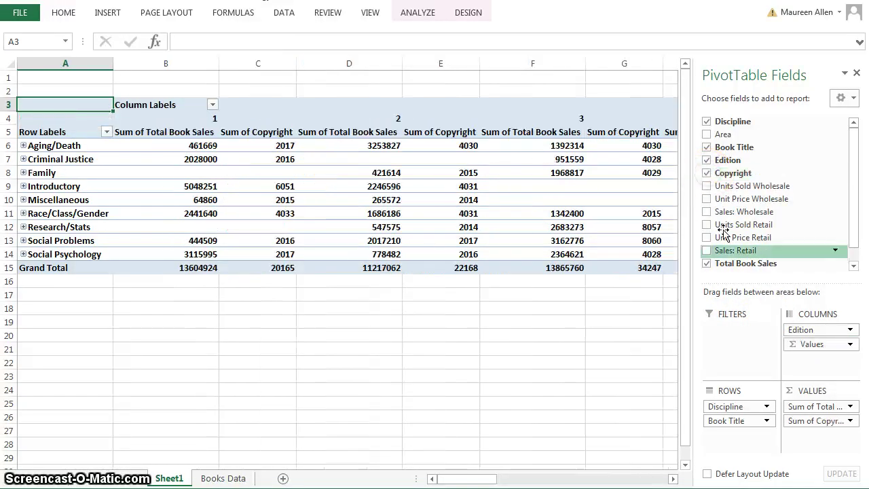
click(813, 422)
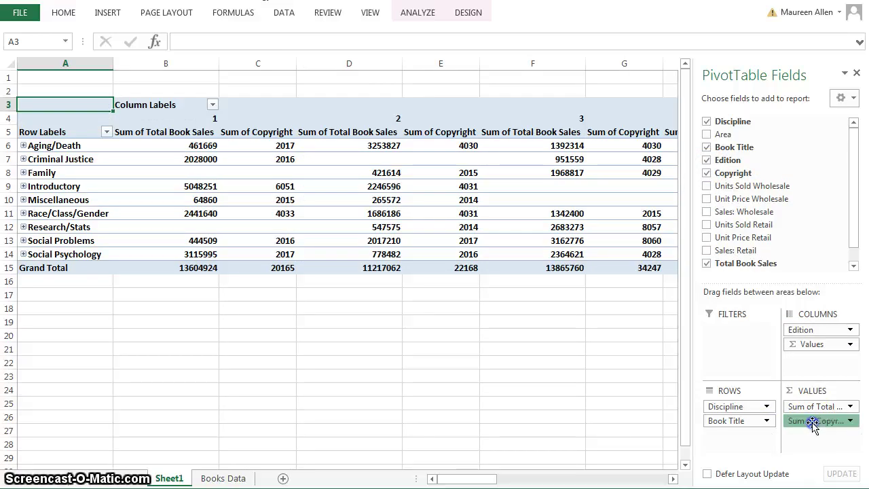
drag(813, 422, 737, 414)
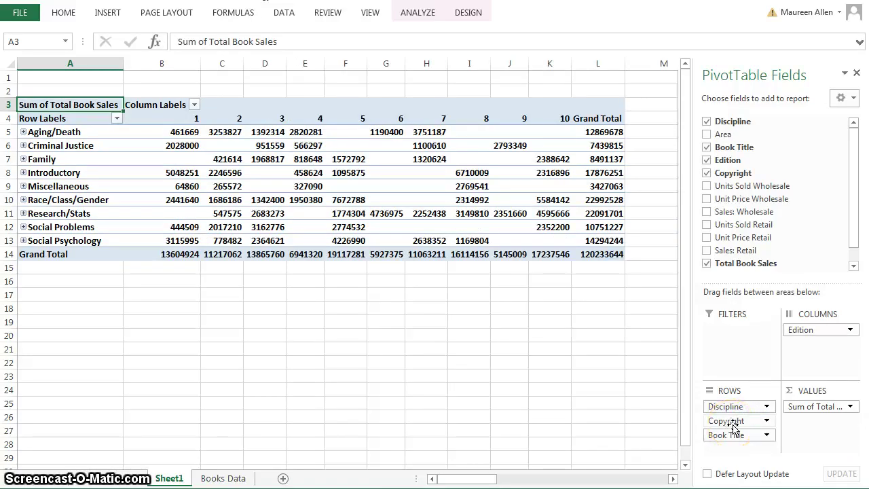
- Expand the Aging/Death discipline to examine its copyright years and book titles, and collapse it again
click(23, 131)
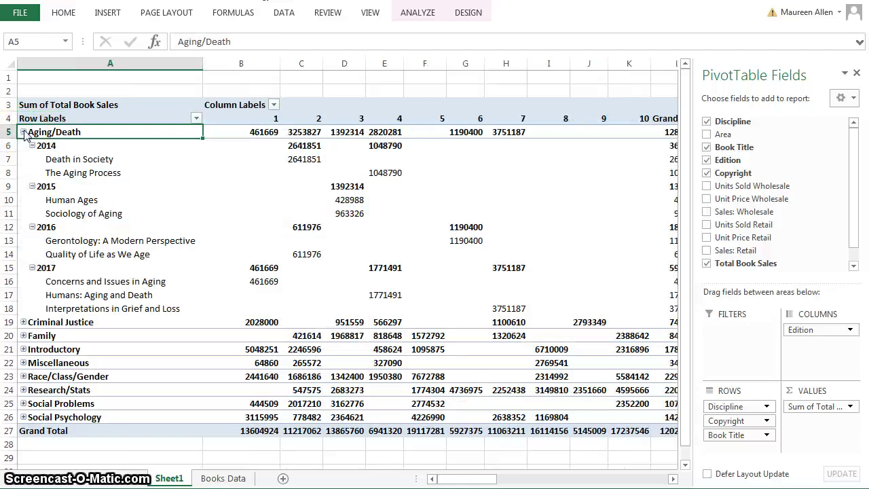
click(23, 132)
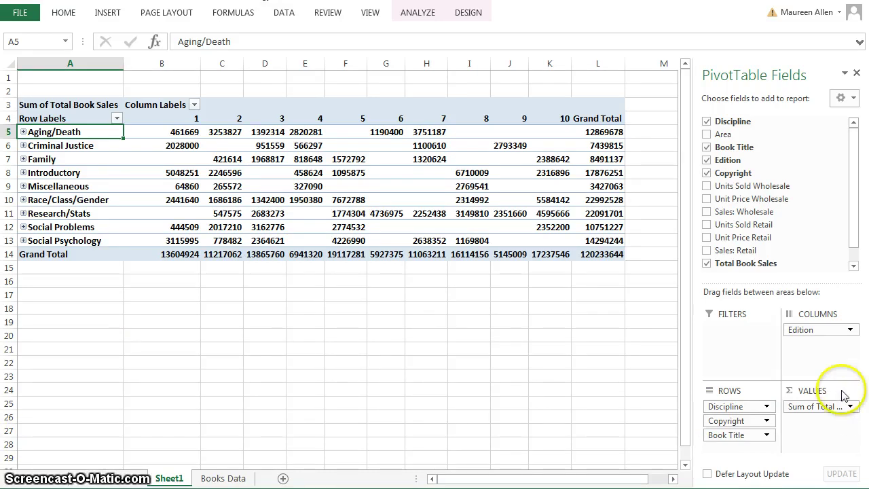
- Remove the Edition and Book Title fields from the PivotTable and move Copyright from the rows to the columns
click(850, 333)
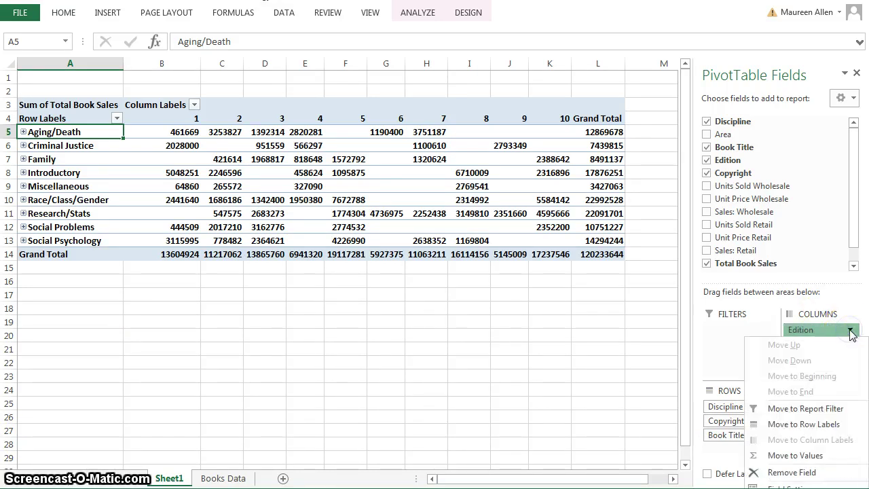
click(785, 473)
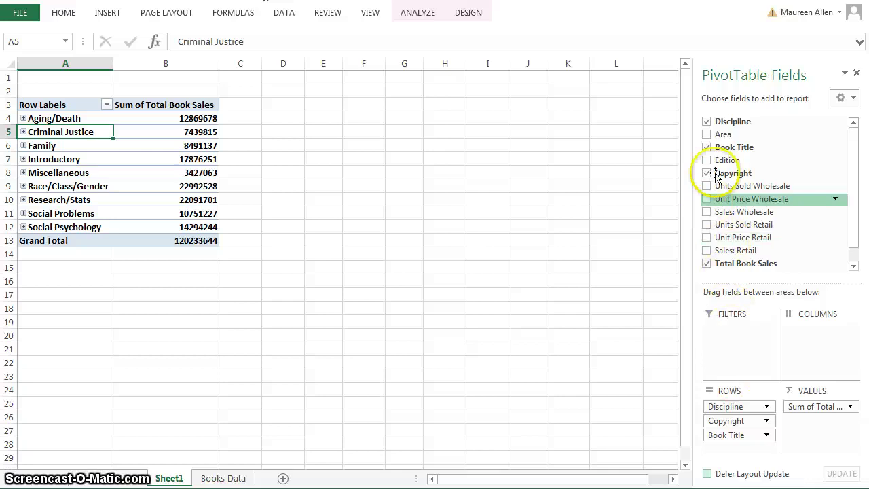
click(706, 148)
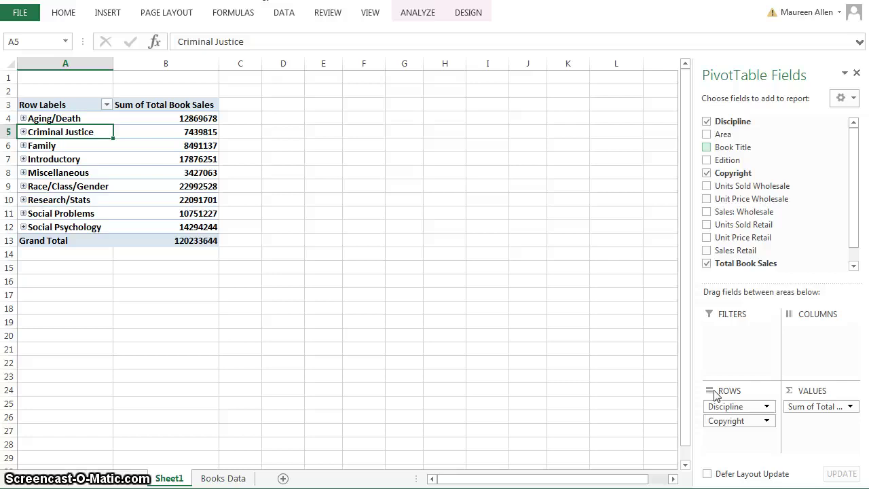
click(813, 440)
drag(737, 417, 808, 326)
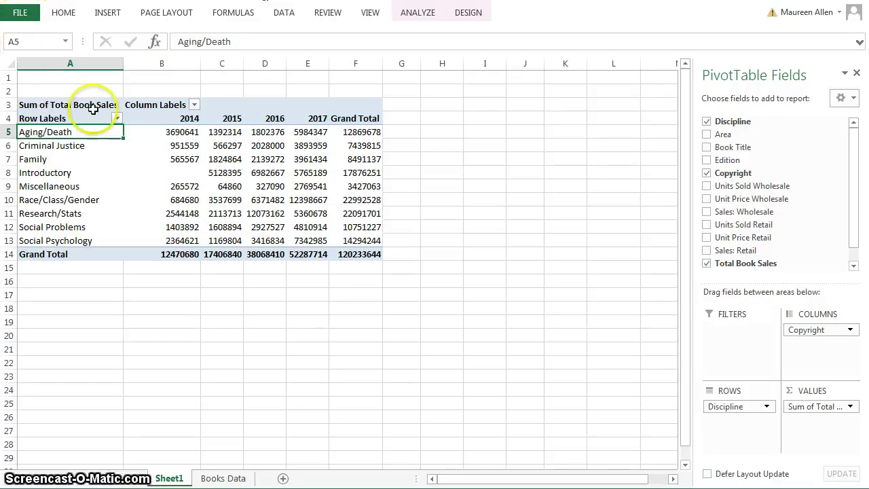
- Give the PivotTable's Total Book Sales value field the custom name "Sales by Discipline"
click(146, 133)
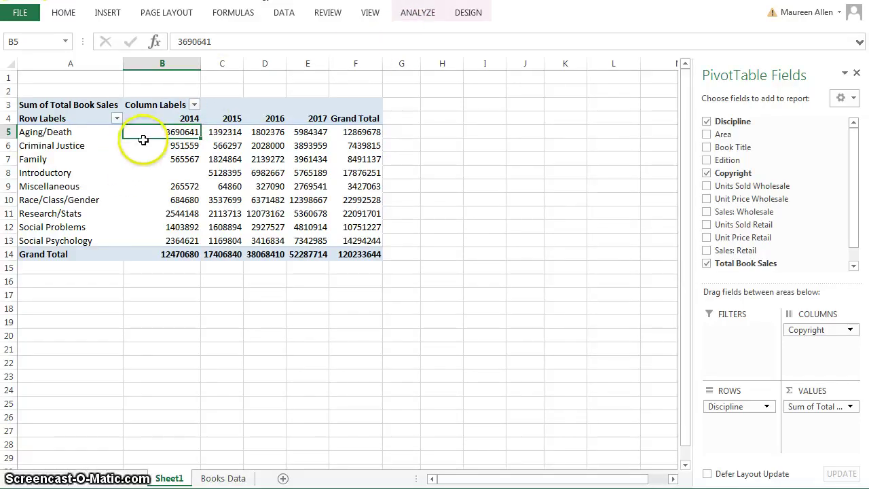
click(87, 106)
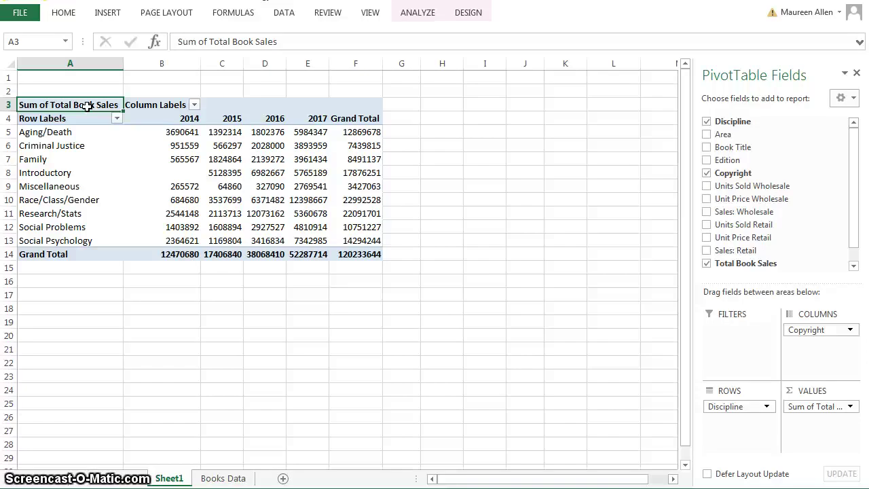
click(415, 13)
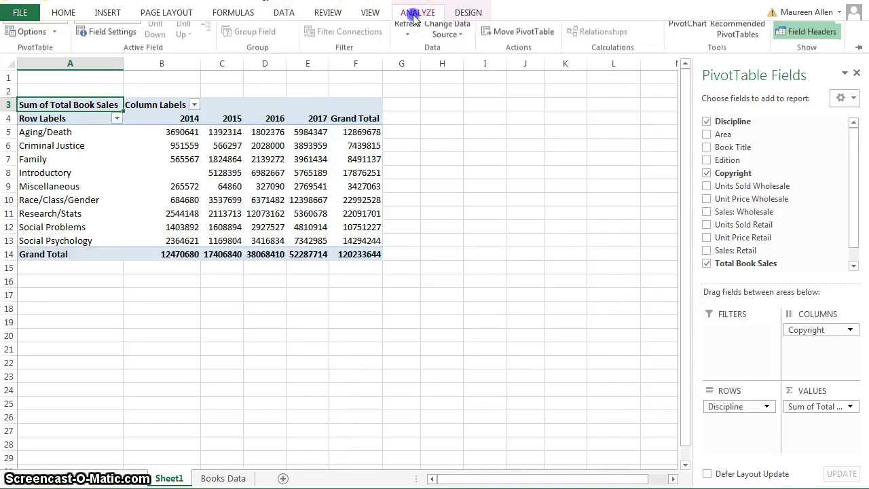
click(113, 63)
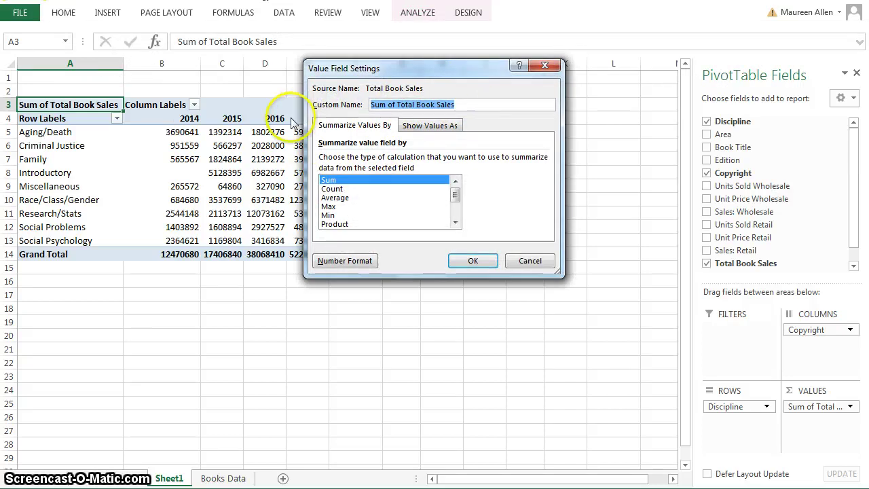
text(Sales)
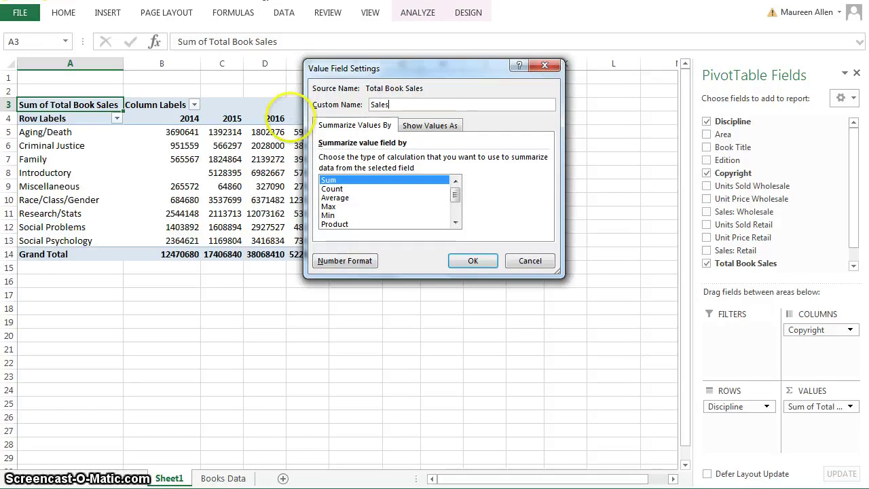
text( by Dis)
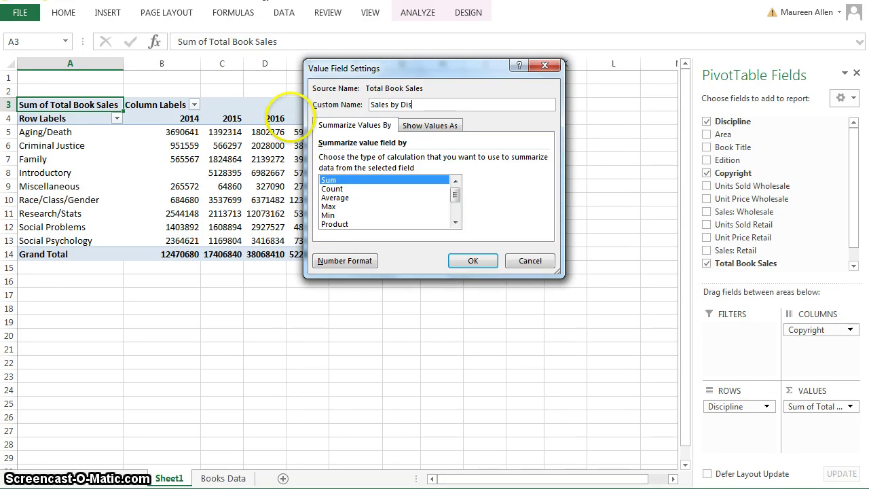
text(cipline)
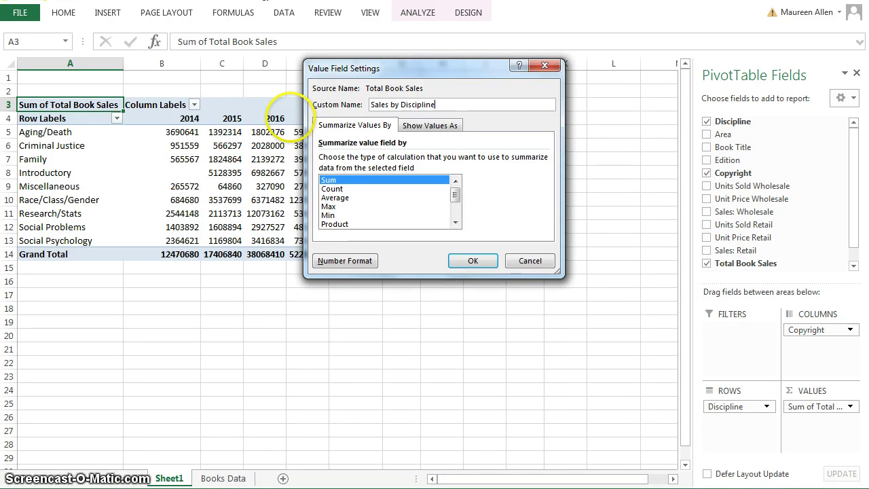
key(Return)
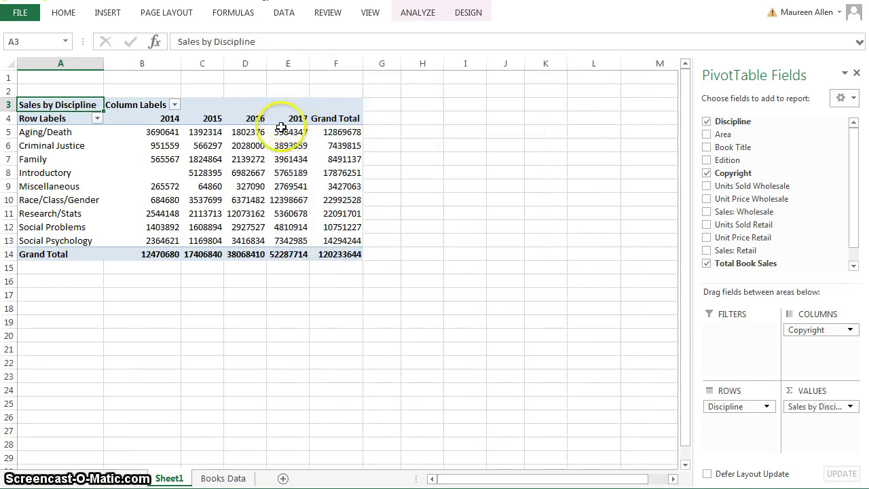
- Format the Sales by Discipline value field as Accounting with the $ symbol and 0 decimal places
mouse_move(251, 138)
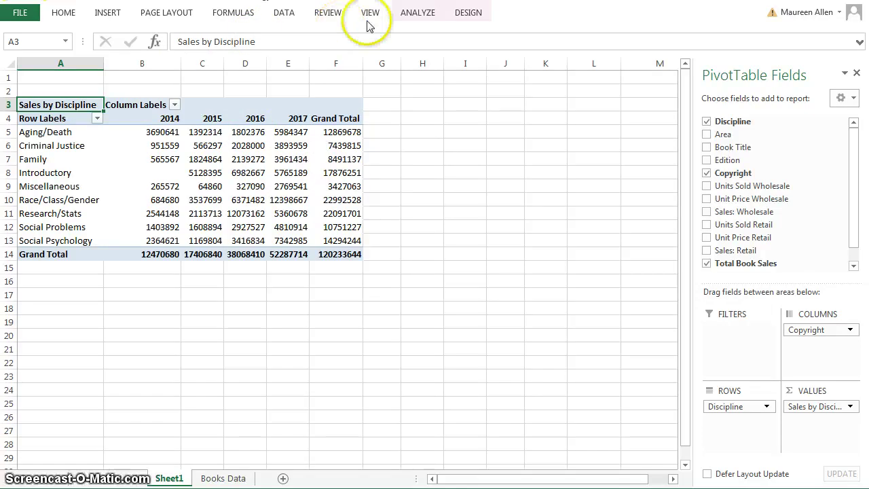
click(421, 13)
click(129, 63)
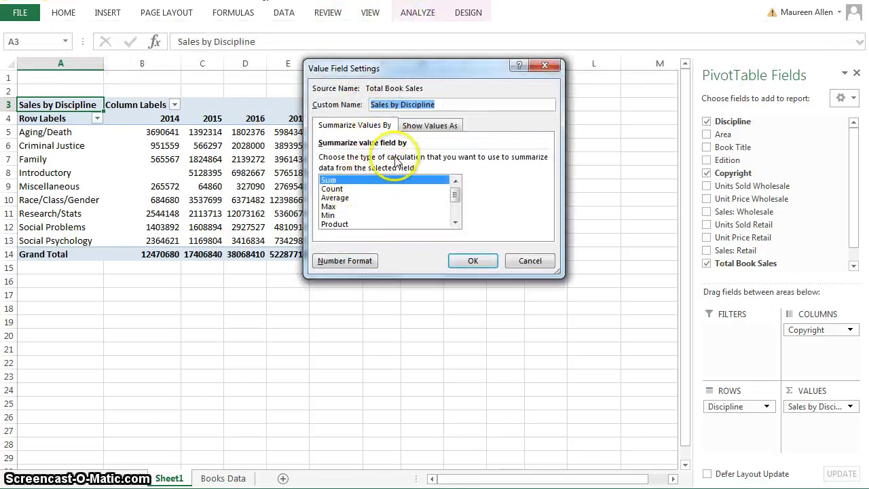
click(334, 262)
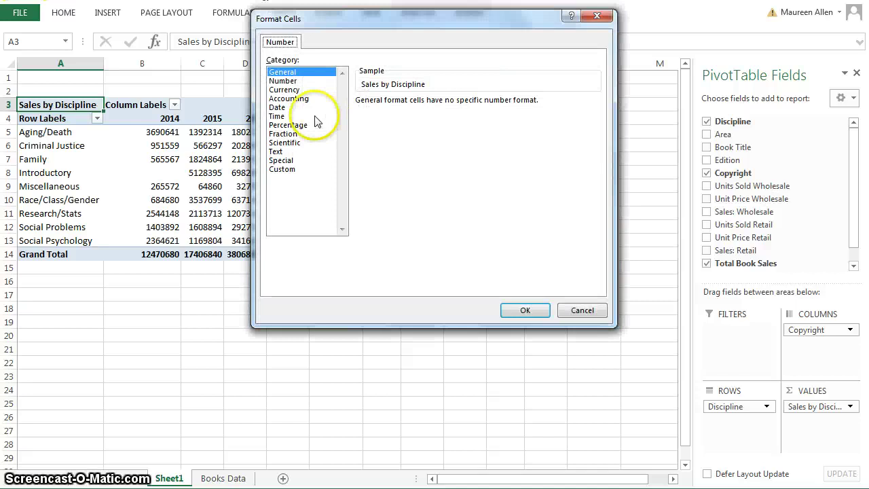
click(290, 100)
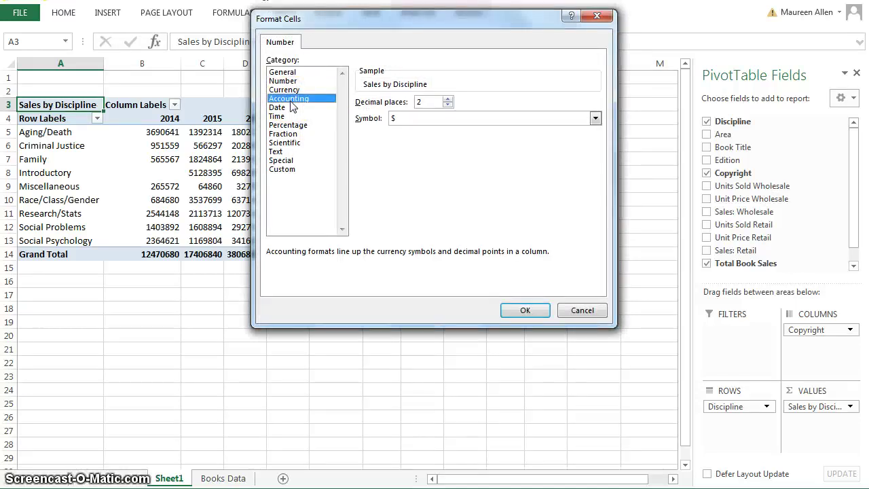
click(297, 82)
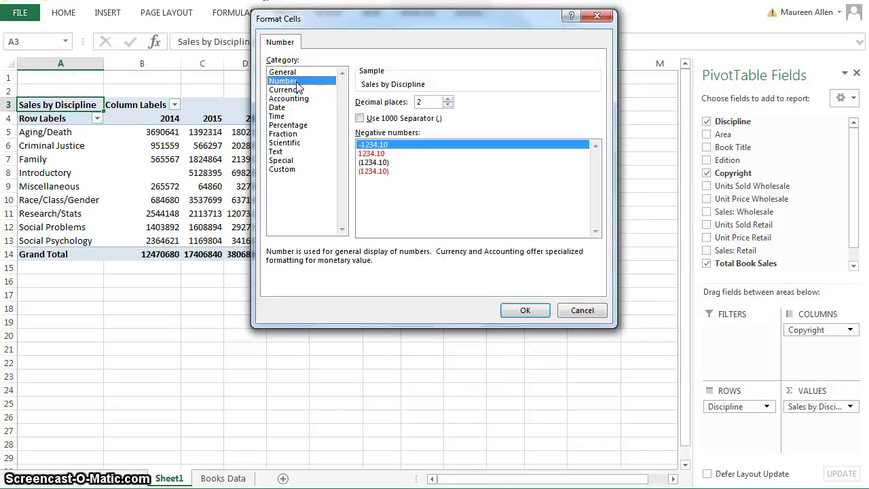
click(292, 99)
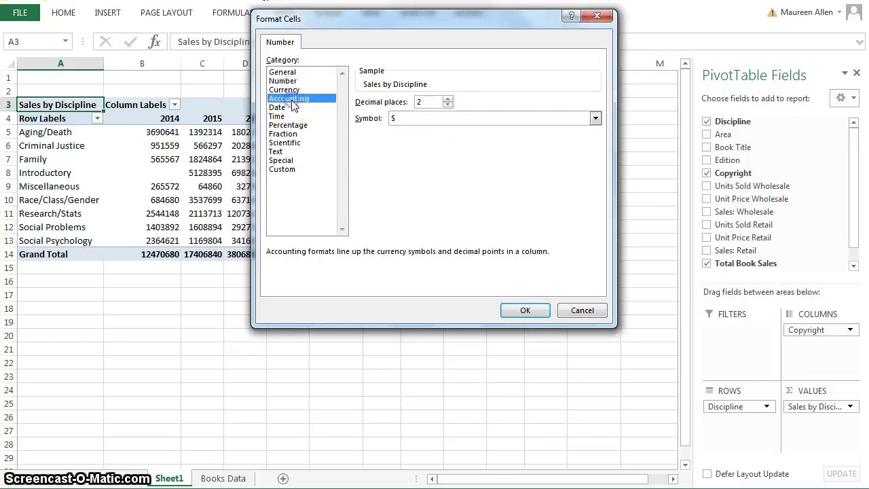
click(447, 105)
click(447, 105)
click(519, 311)
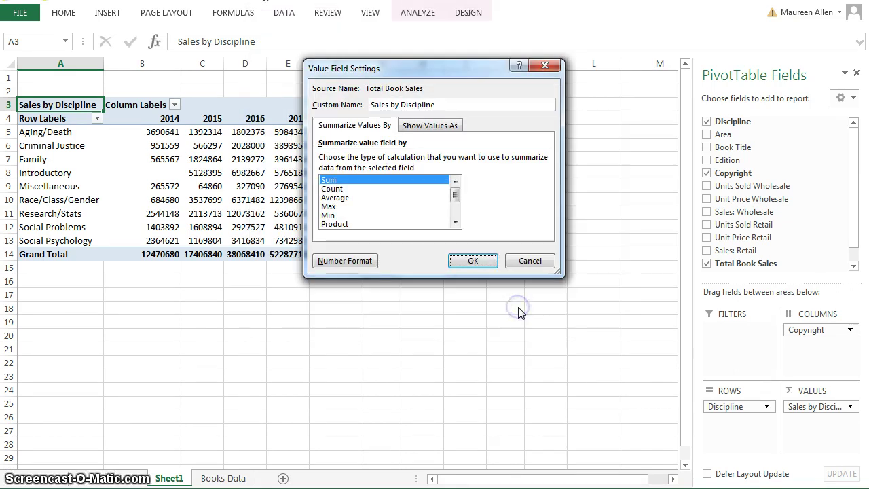
click(473, 261)
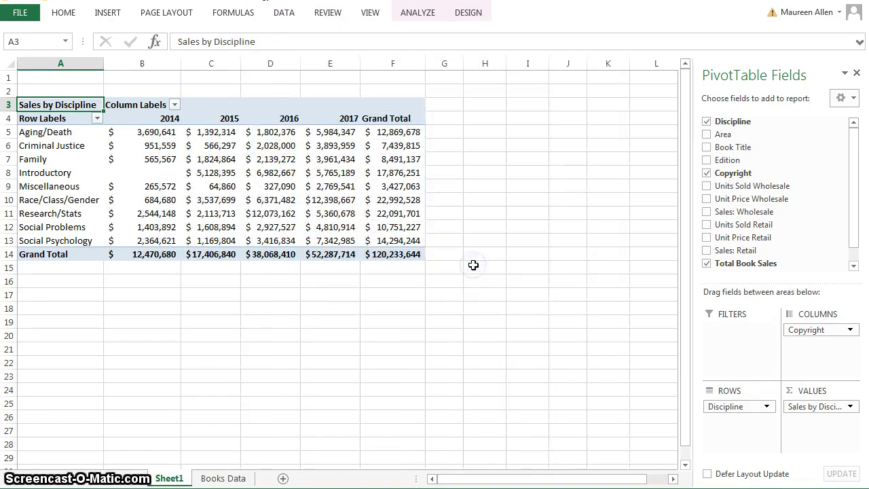
- Rename the PivotTable's row labels heading to "Discipline" and its column labels heading to "Copyright Year"
click(72, 121)
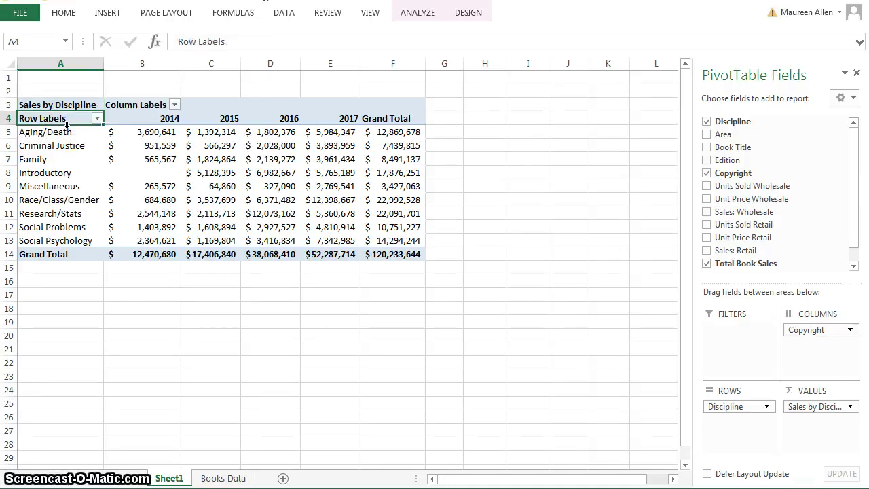
text(Discipline)
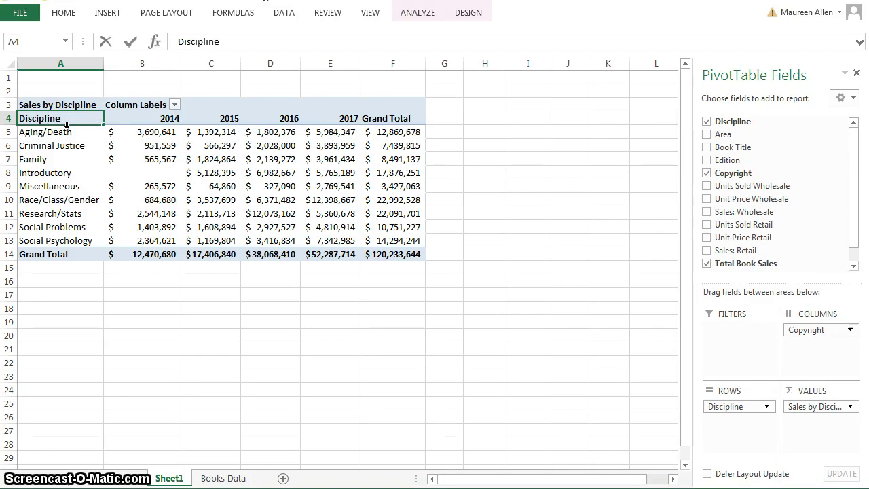
click(120, 106)
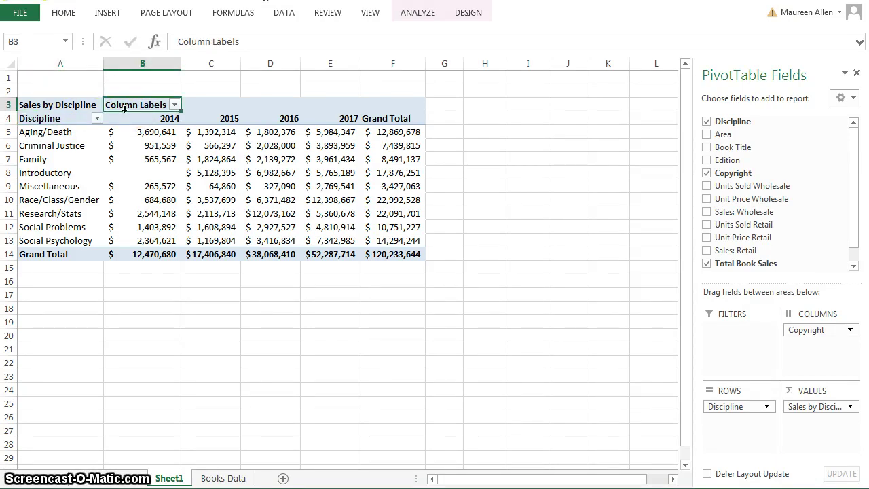
text(Copyright Year)
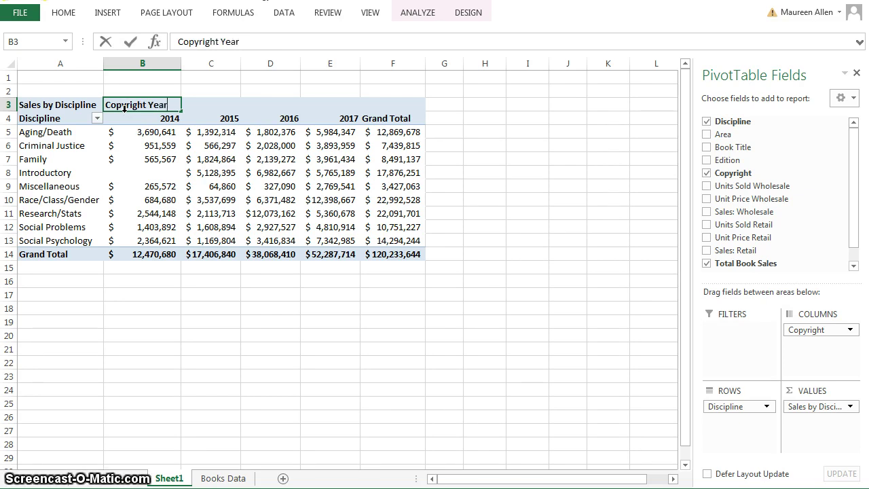
key(Return)
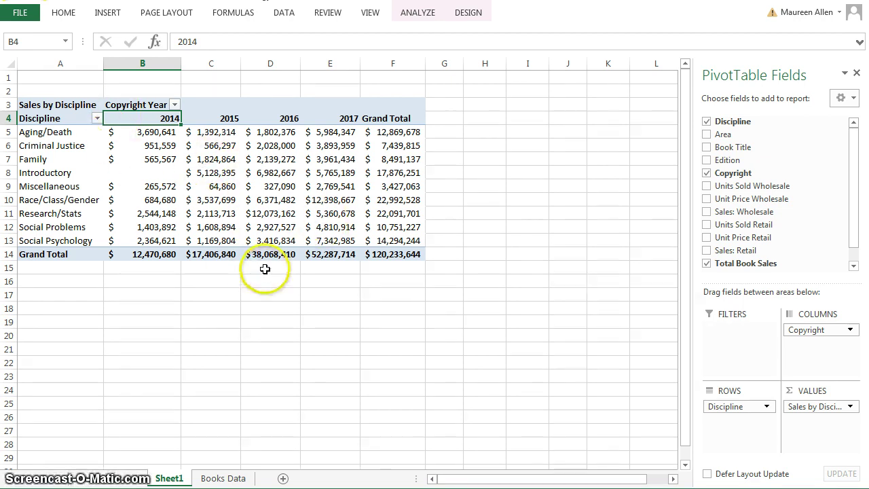
- Set the Retail Price Rate in cell J1 of the Books Data sheet to 125%
click(224, 478)
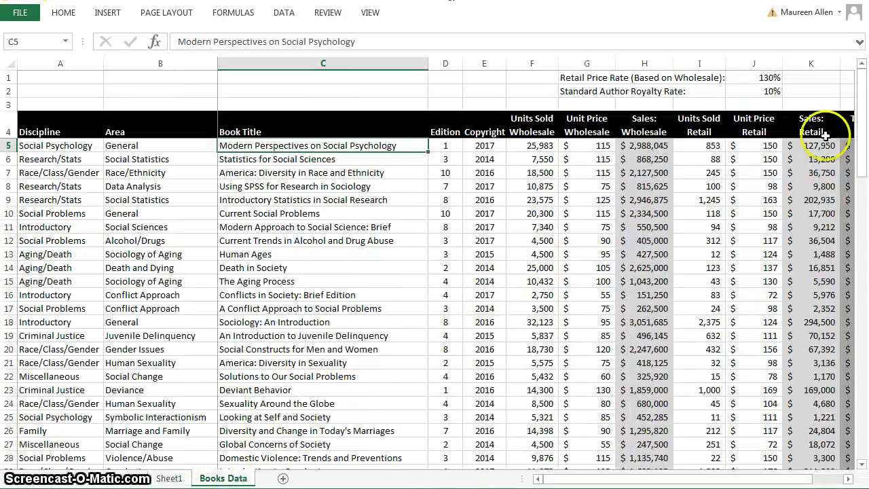
click(762, 79)
text(1)
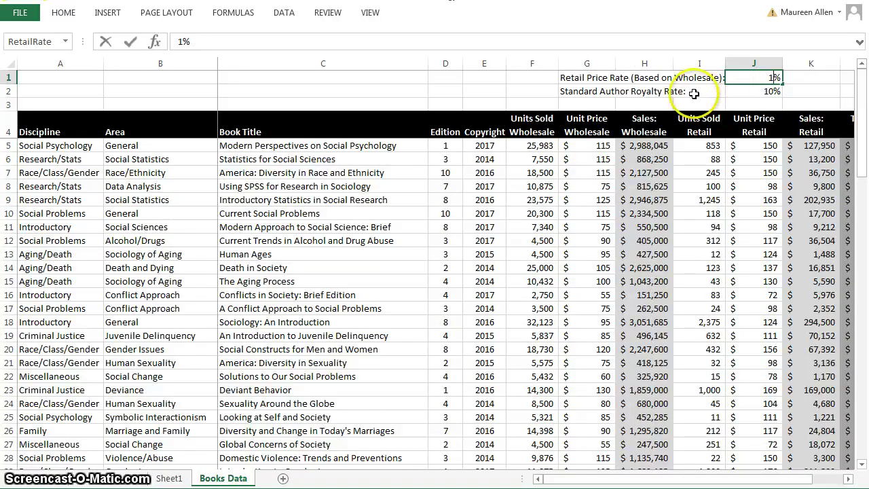
key(ctrl+Return)
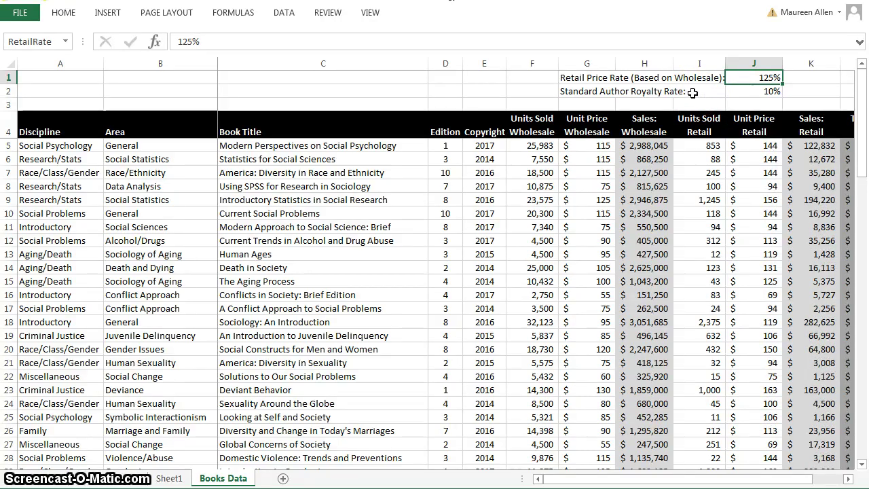
- Rename the Sheet1 worksheet as PivotTable
click(163, 479)
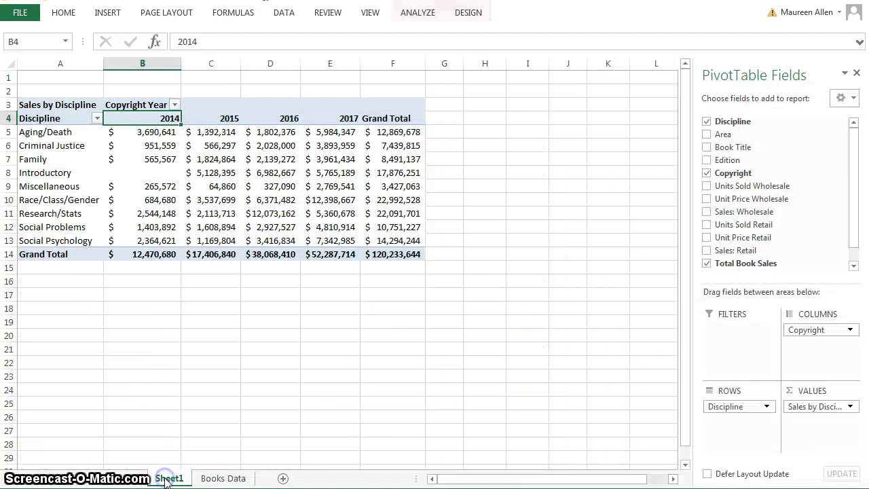
right_click(165, 479)
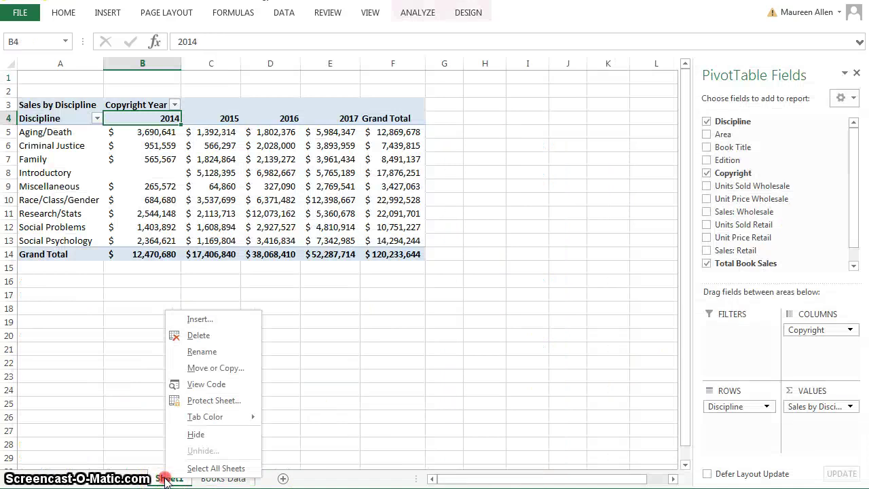
click(204, 353)
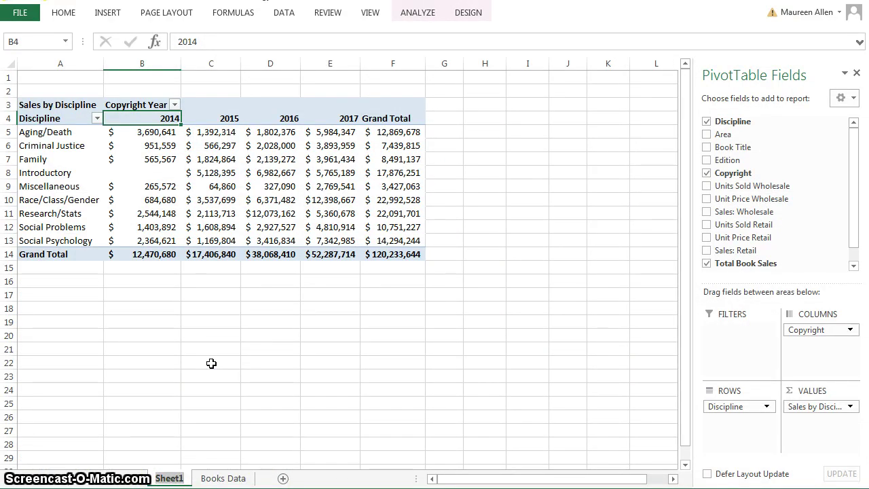
text(PivotTa)
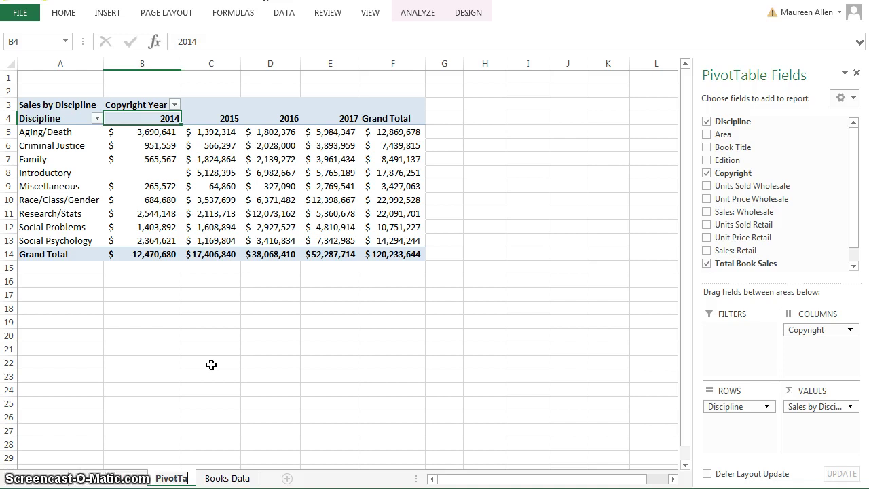
text(e)
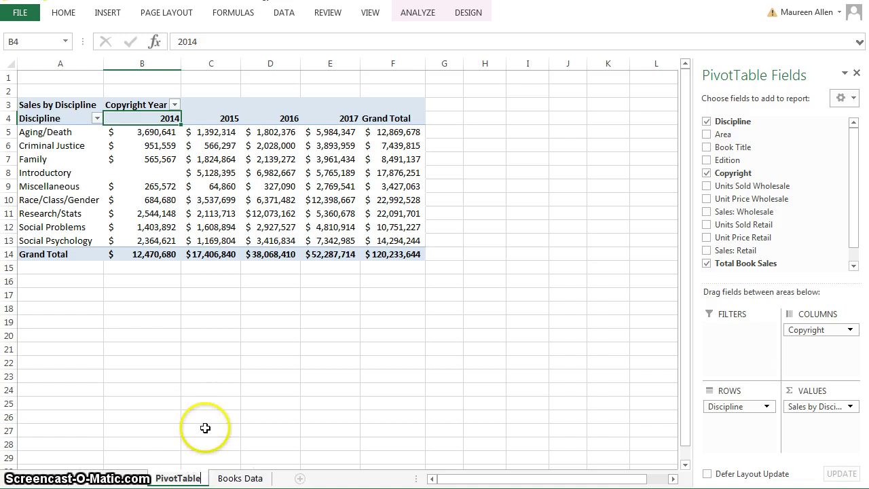
key(Return)
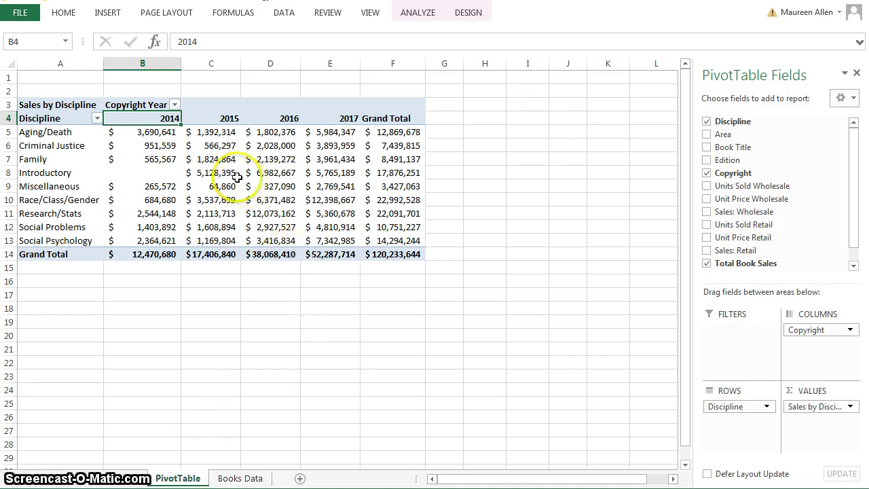
- Refresh the PivotTable so it uses the changed source data from the Books Data sheet
click(226, 157)
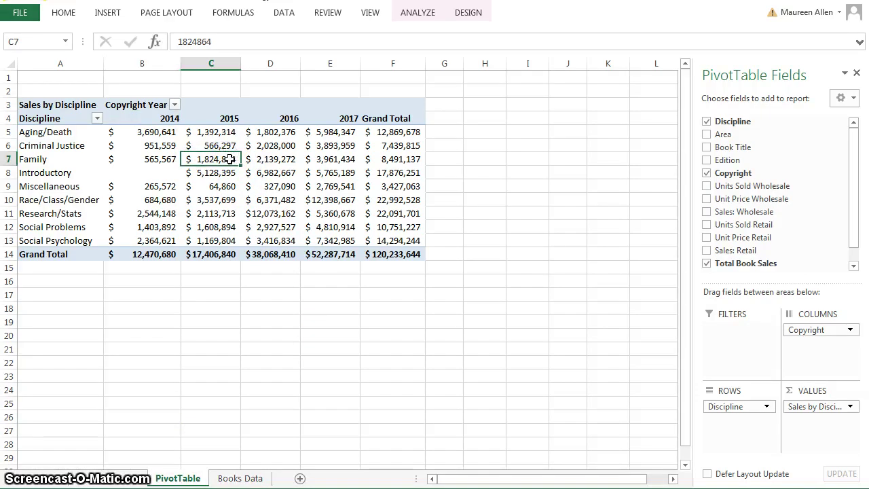
mouse_move(230, 159)
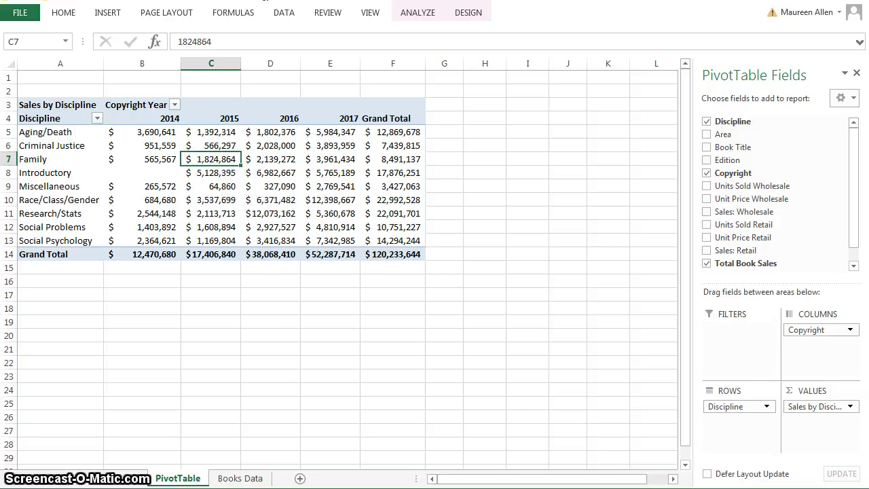
click(416, 12)
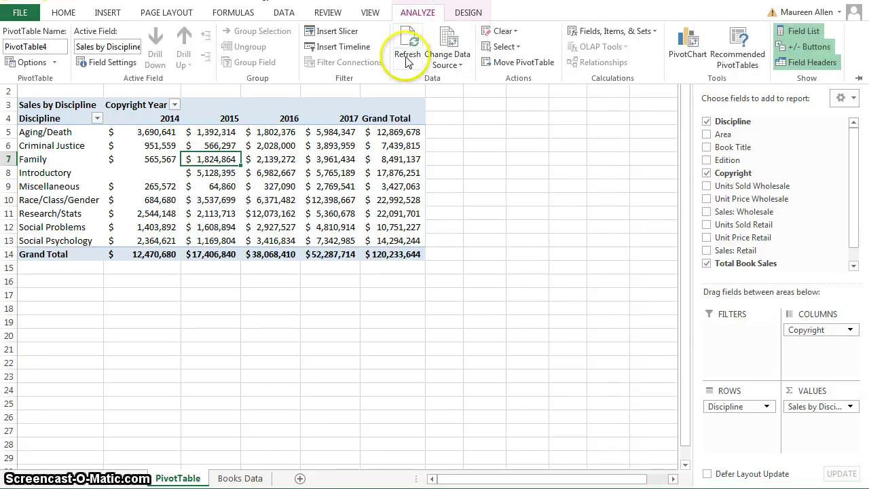
click(408, 46)
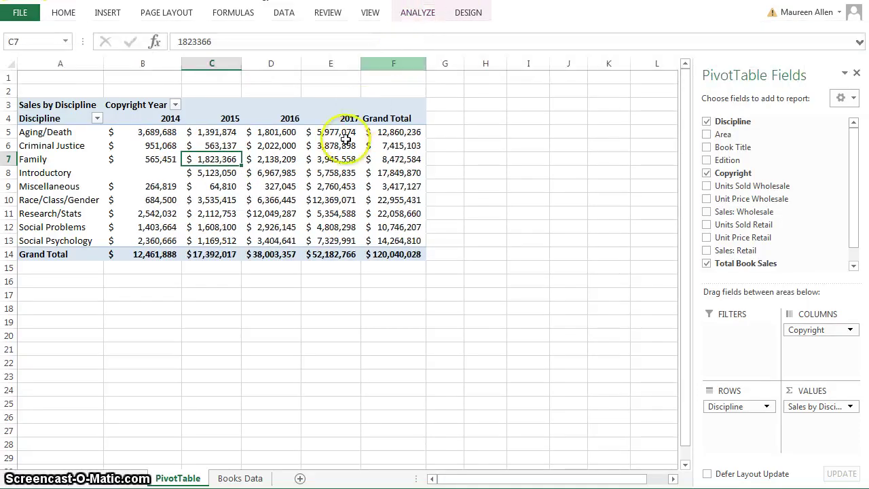
- Add Edition as a report filter of the PivotTable and restrict it to editions 1 and 2
mouse_move(350, 168)
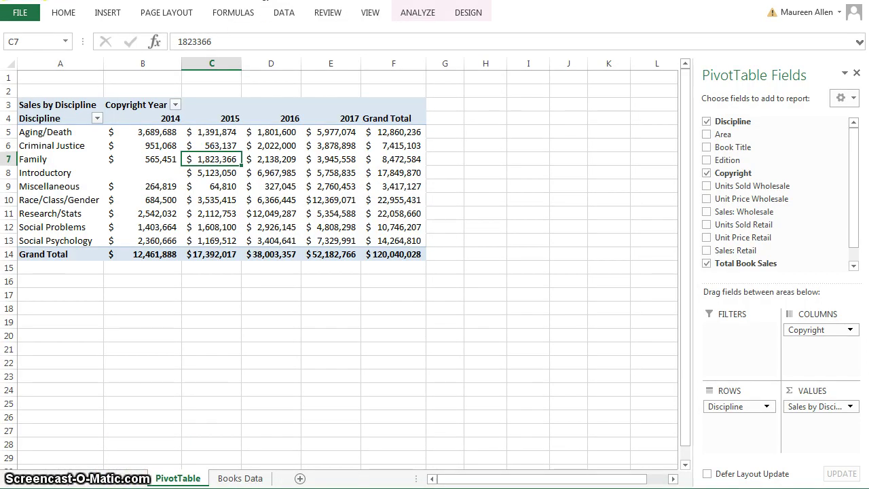
click(708, 160)
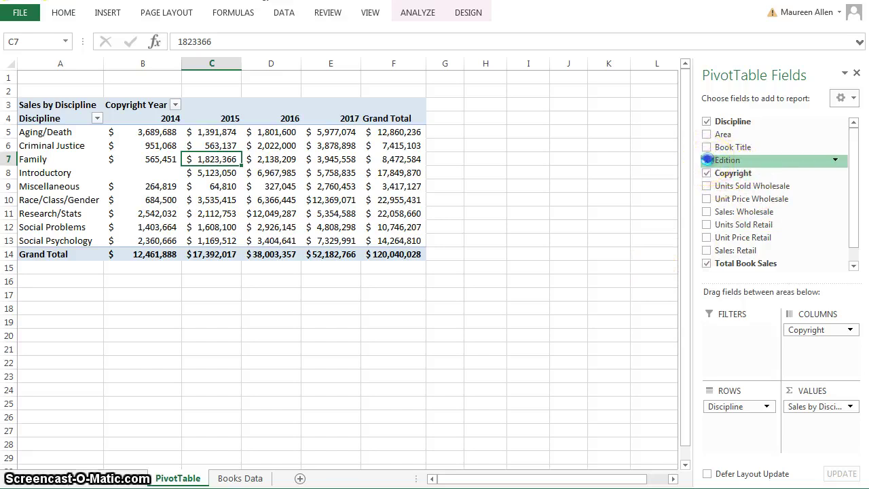
drag(811, 421, 723, 331)
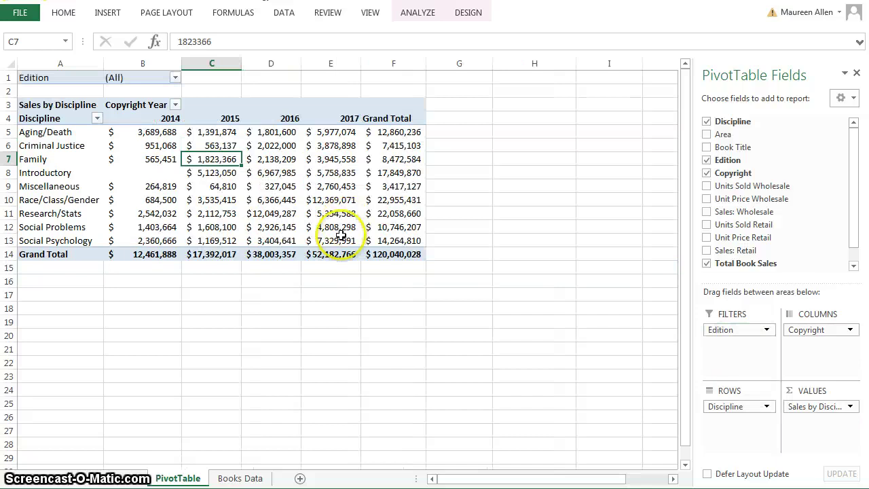
click(175, 78)
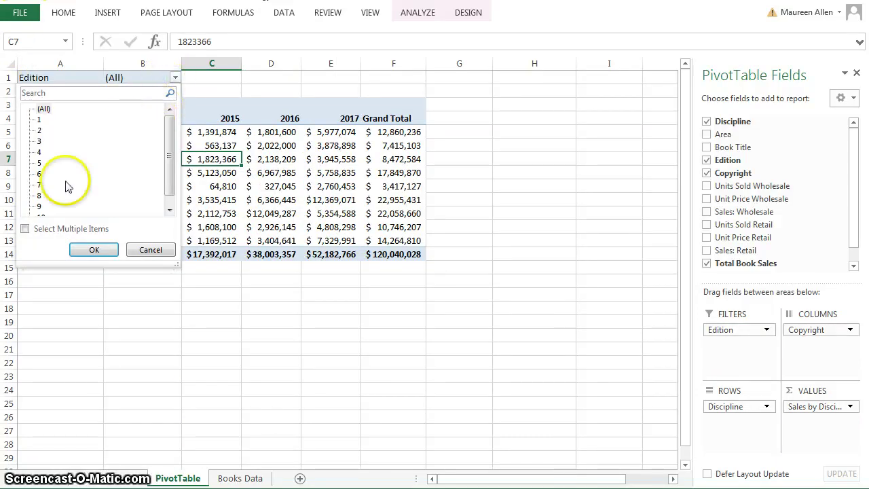
click(25, 228)
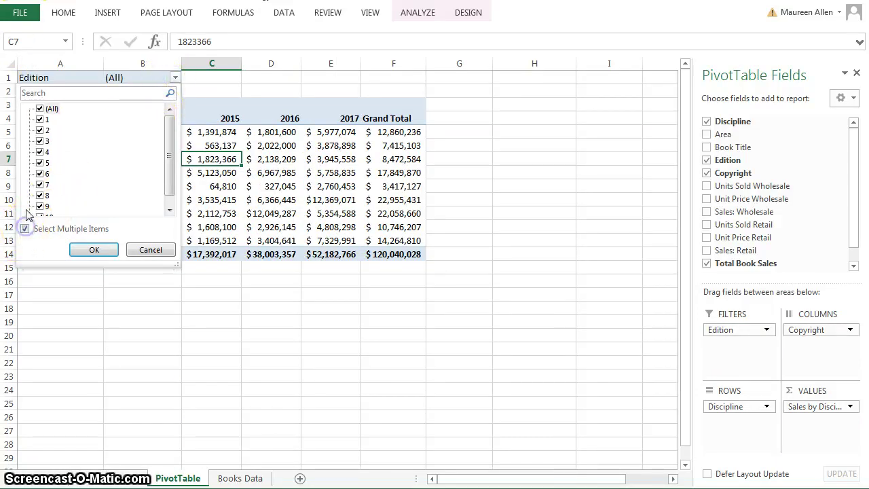
click(39, 109)
click(39, 119)
click(39, 131)
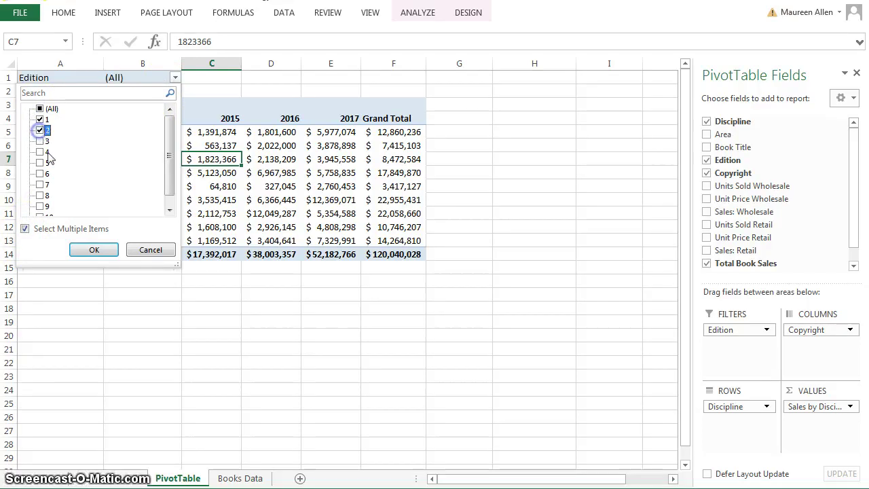
click(95, 250)
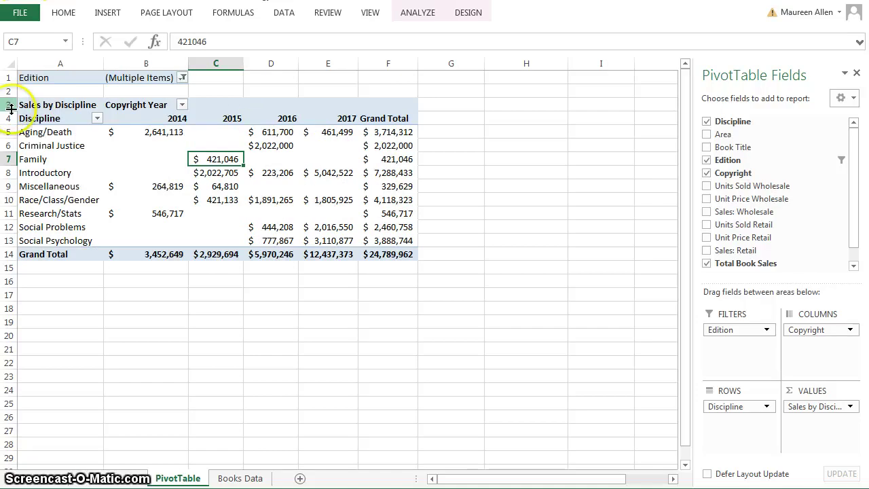
- Filter the PivotTable's Copyright Year columns to show only 2016 and 2017
click(182, 106)
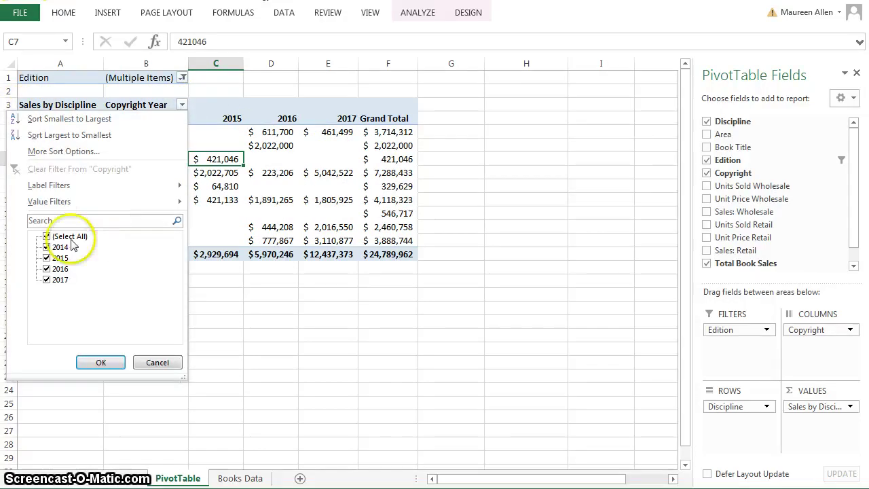
mouse_move(54, 192)
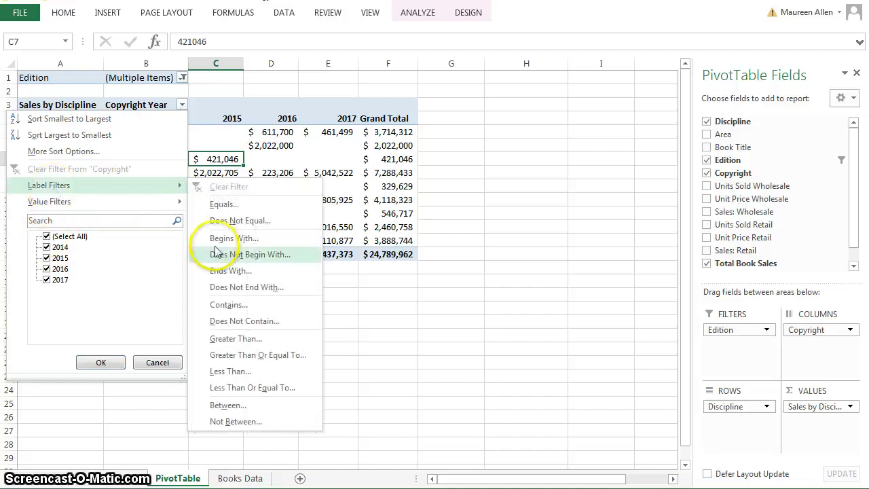
click(46, 237)
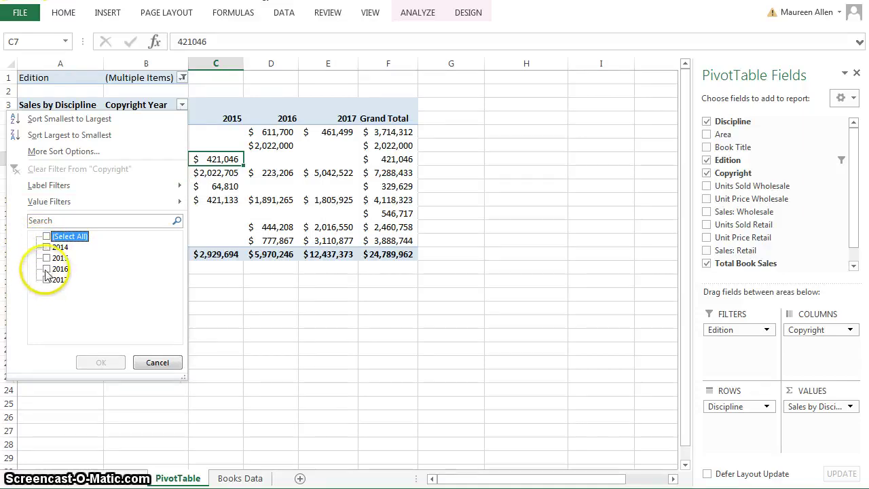
click(46, 268)
click(46, 280)
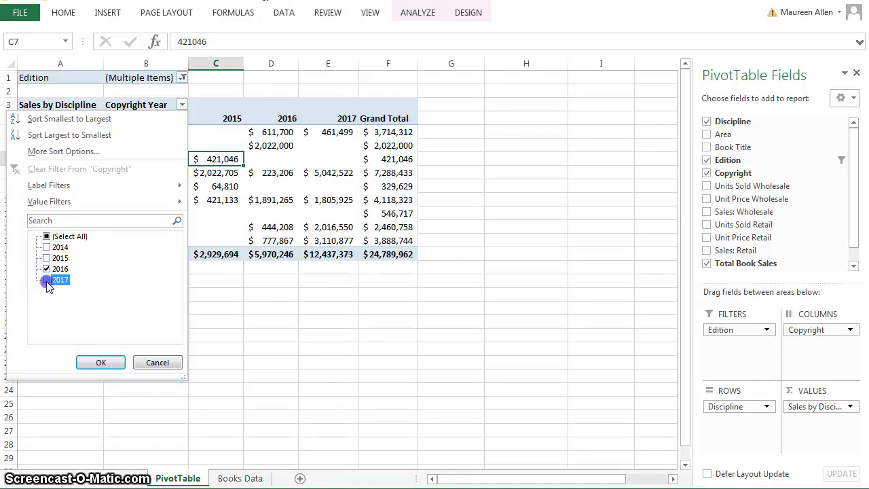
click(98, 361)
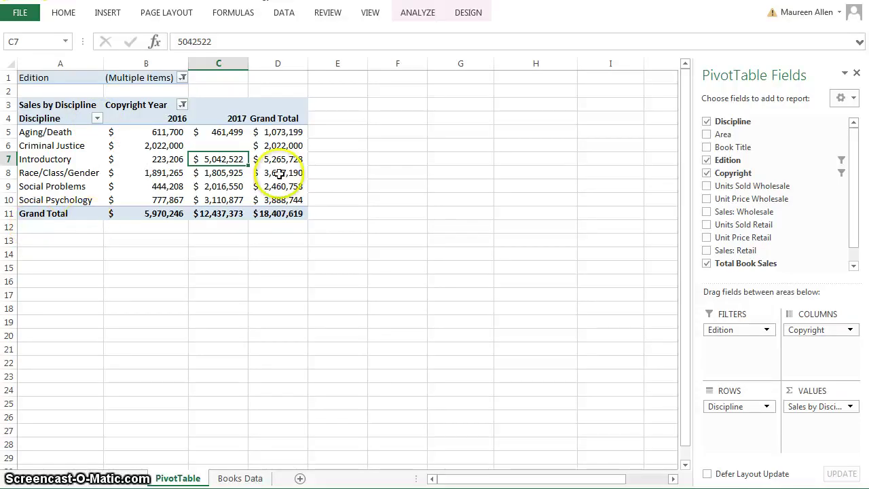
- Insert a slicer for the Discipline field of the PivotTable
click(418, 12)
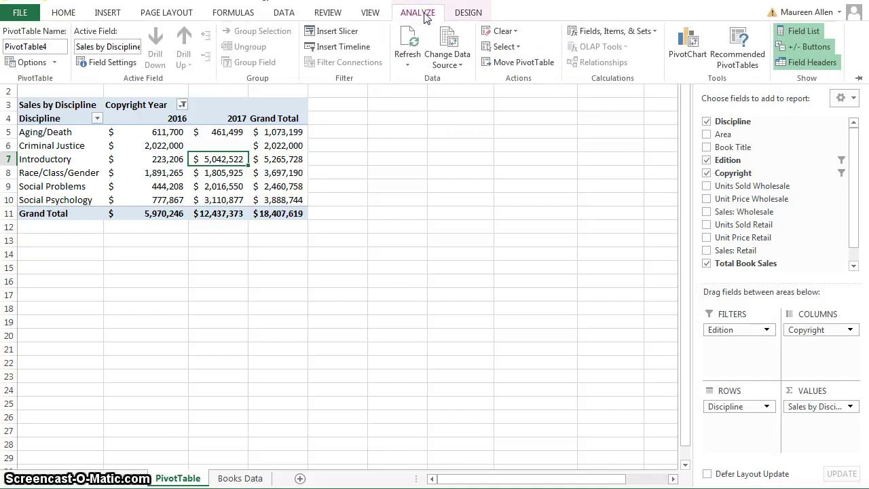
click(339, 34)
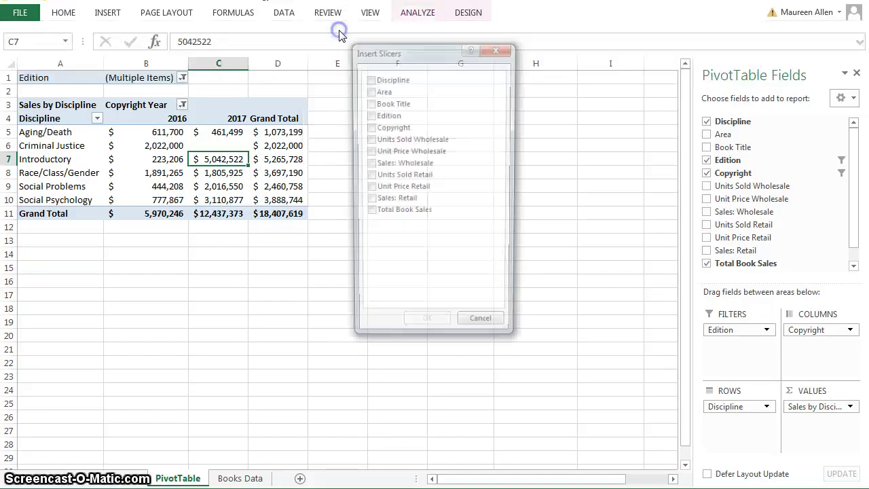
click(368, 79)
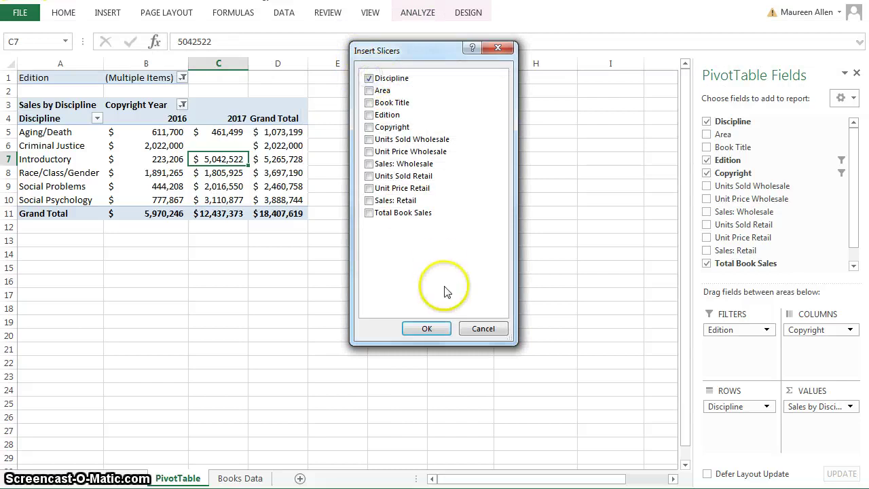
click(415, 329)
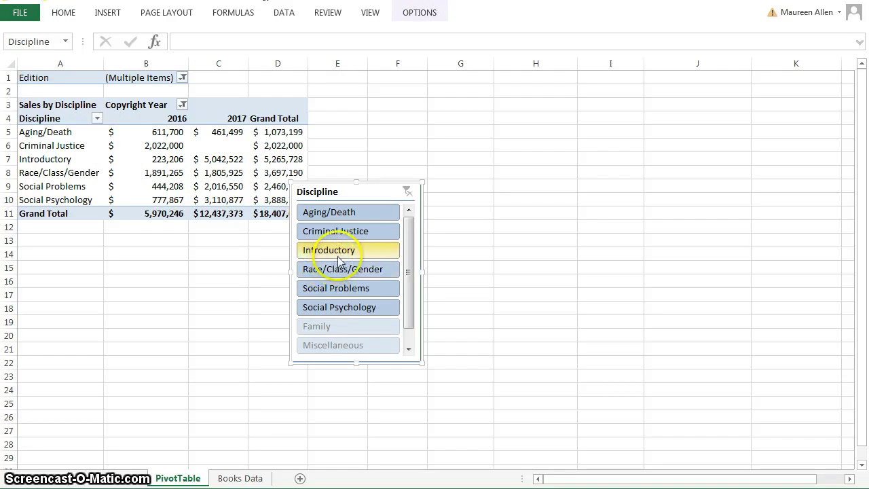
- Exclude Aging/Death through the Discipline slicer and move the slicer off the PivotTable, starting near row 4 of column E
ctrl+click(361, 212)
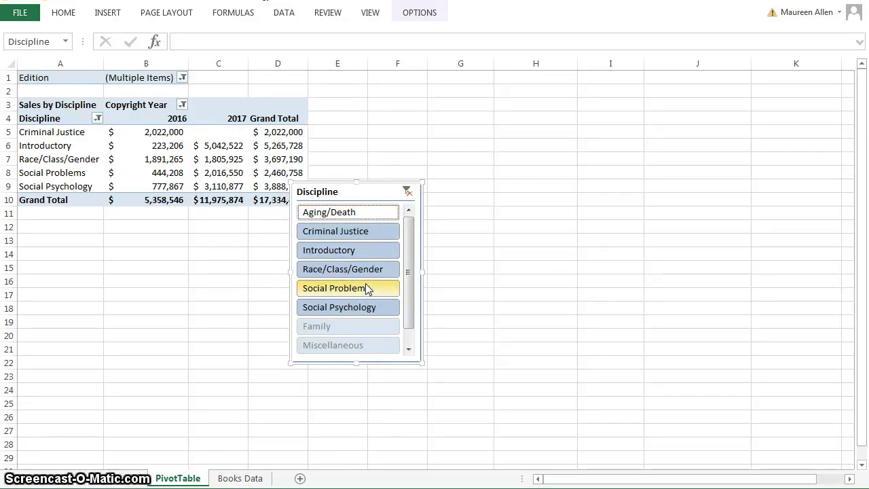
click(359, 342)
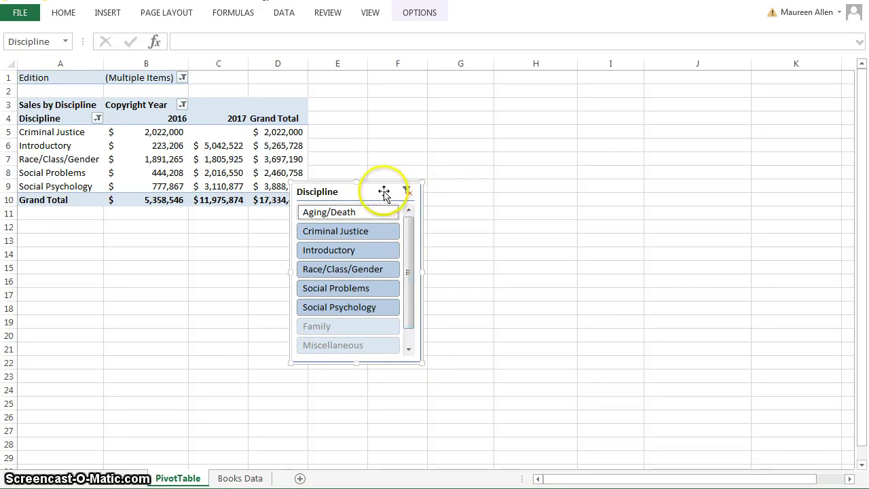
drag(384, 193, 444, 125)
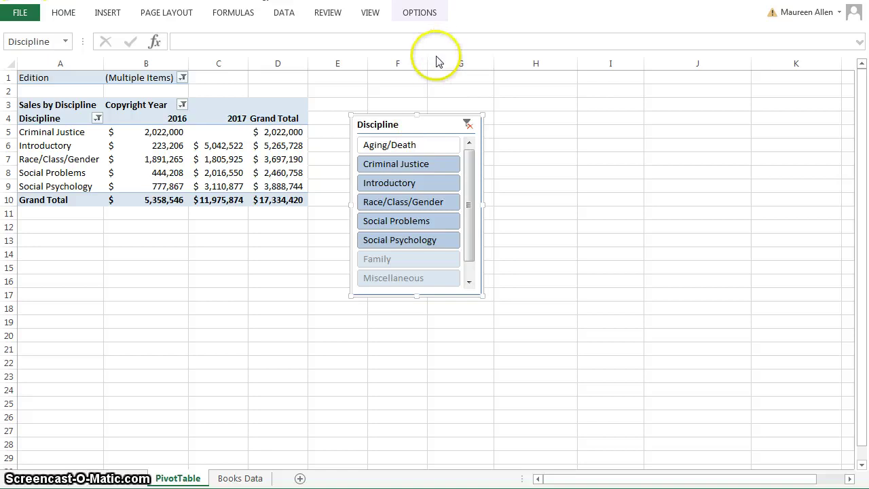
- Arrange the Discipline slicer's buttons in 2 columns with a button width of 1.5"
click(414, 13)
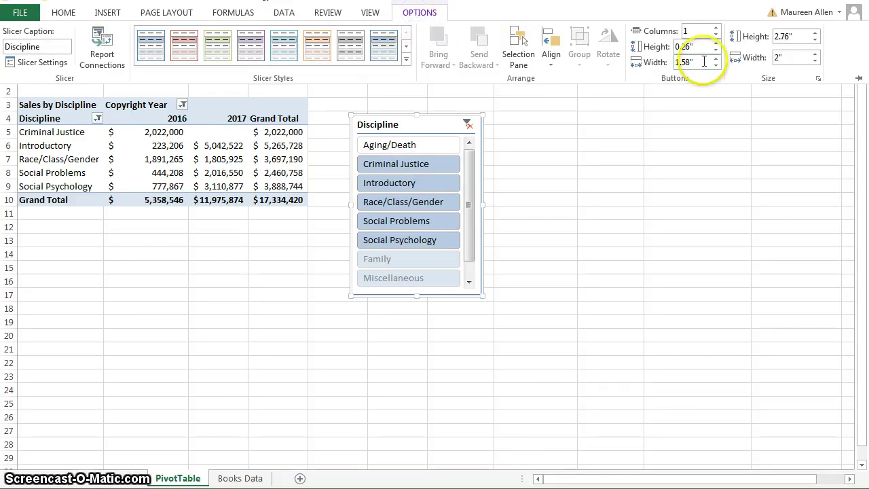
click(716, 29)
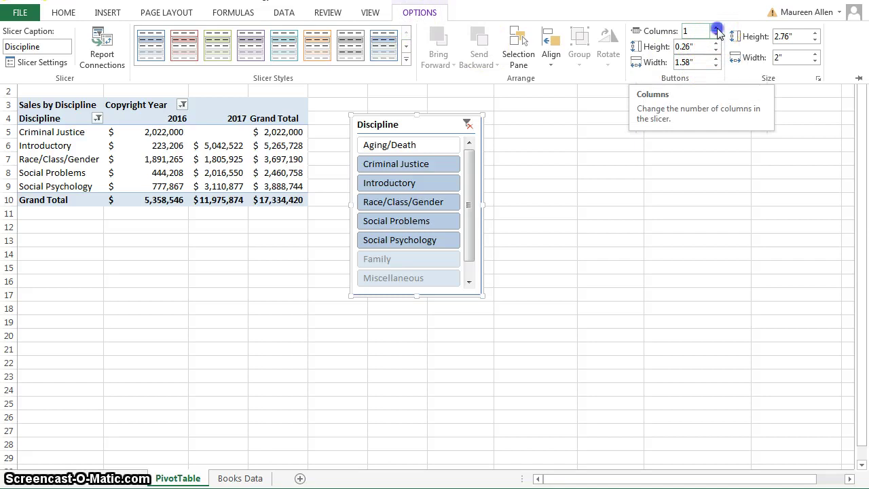
click(702, 63)
click(682, 90)
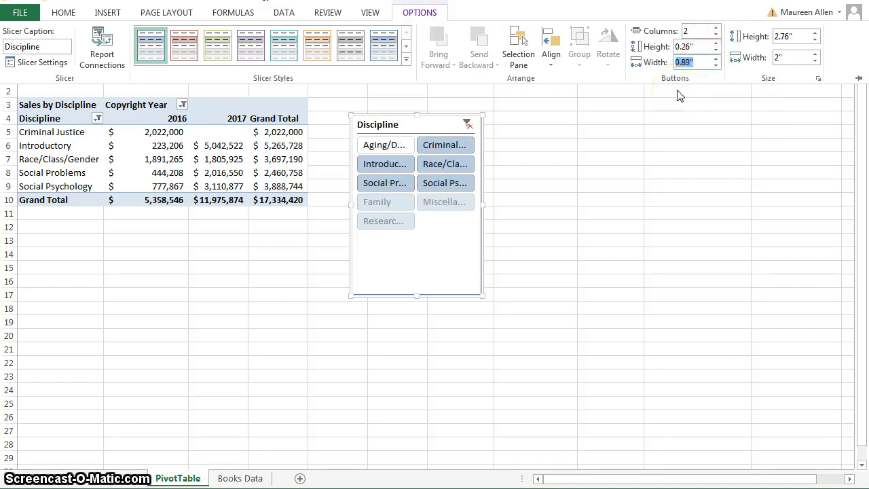
text(1,5)
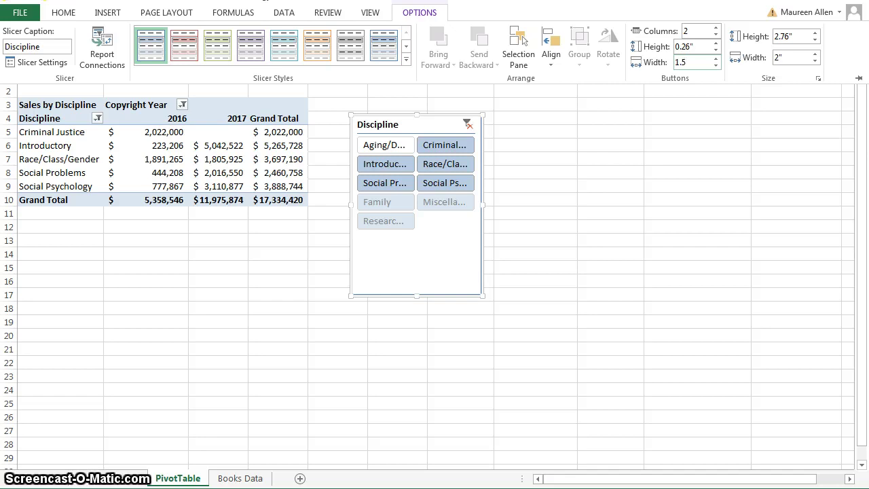
- Set the overall height of the Discipline slicer to 2" and deselect the slicer
click(800, 38)
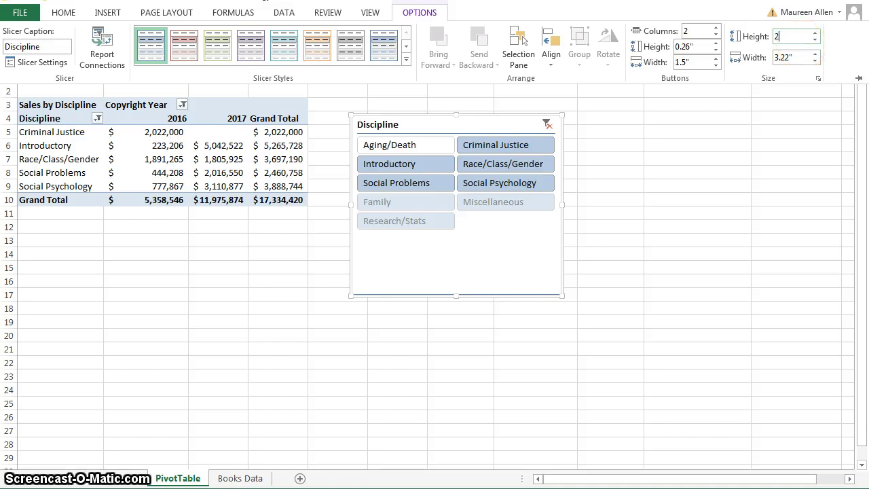
text(2)
key(Return)
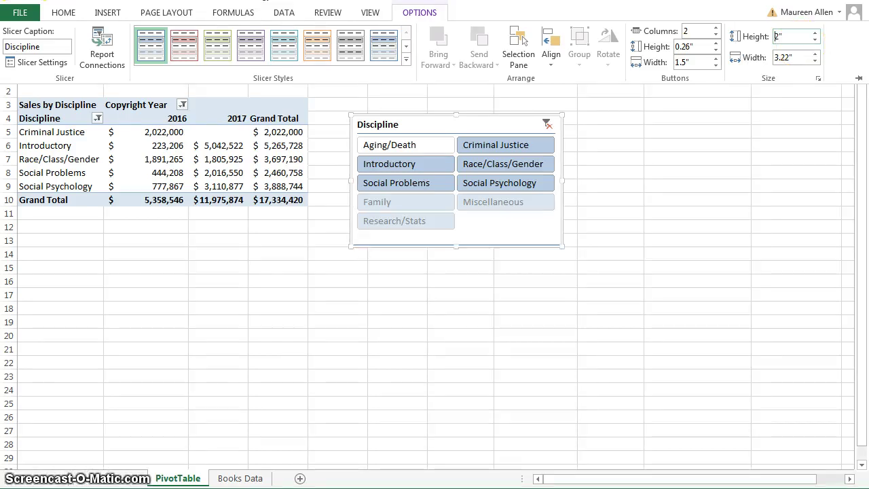
click(467, 165)
click(278, 294)
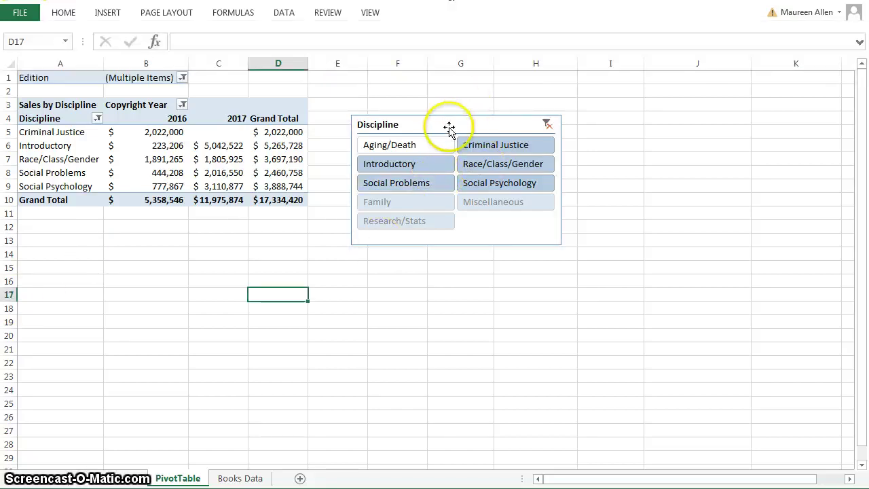
- Start a new calculated field in the PivotTable and name it Author Royalties
click(121, 141)
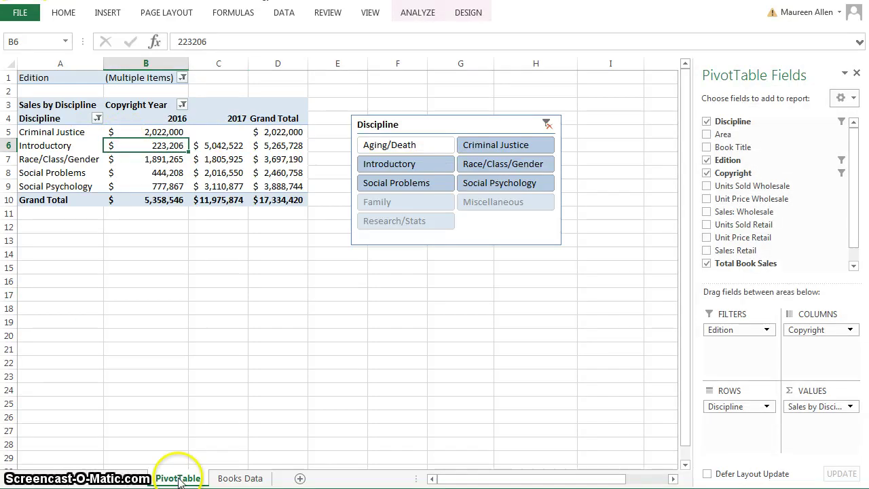
click(418, 13)
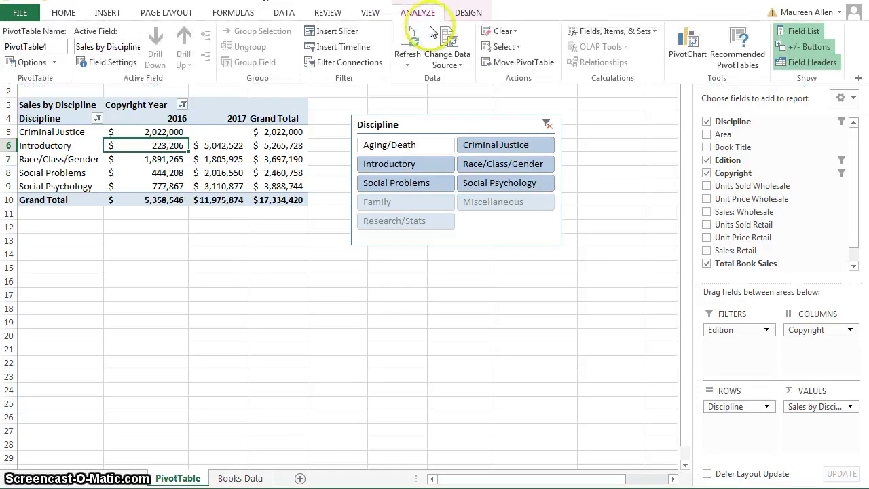
click(652, 34)
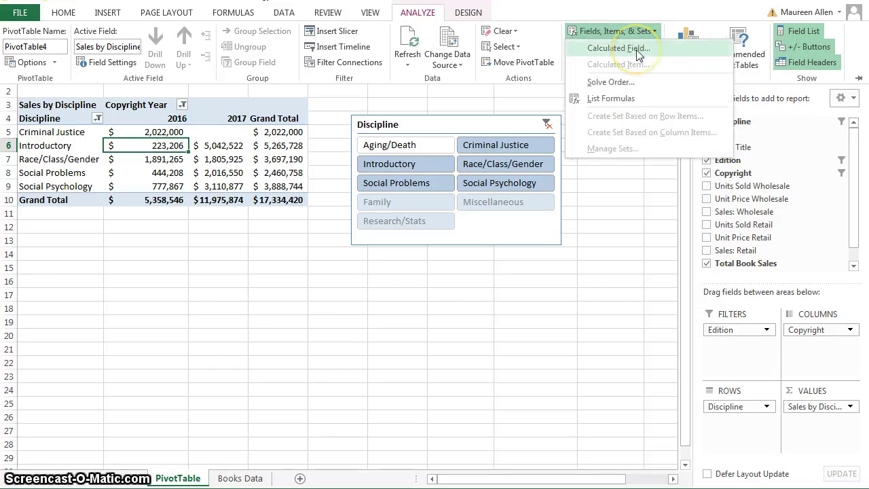
click(638, 54)
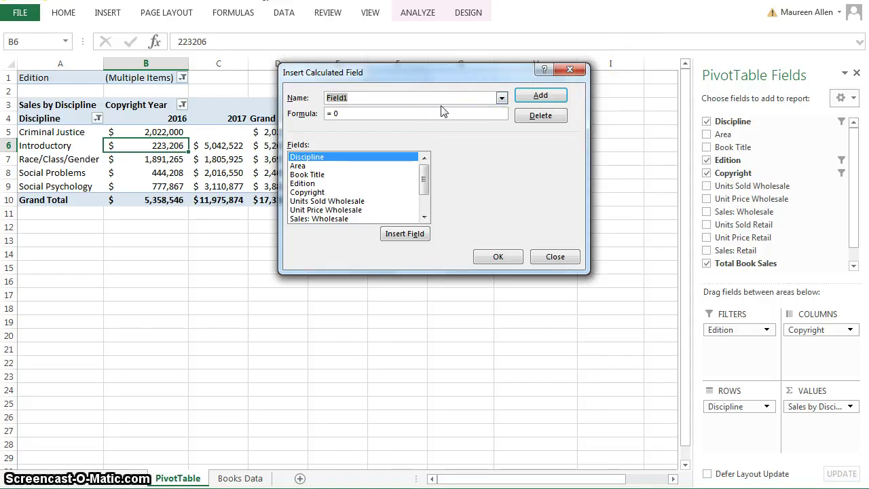
text(Author Royalties)
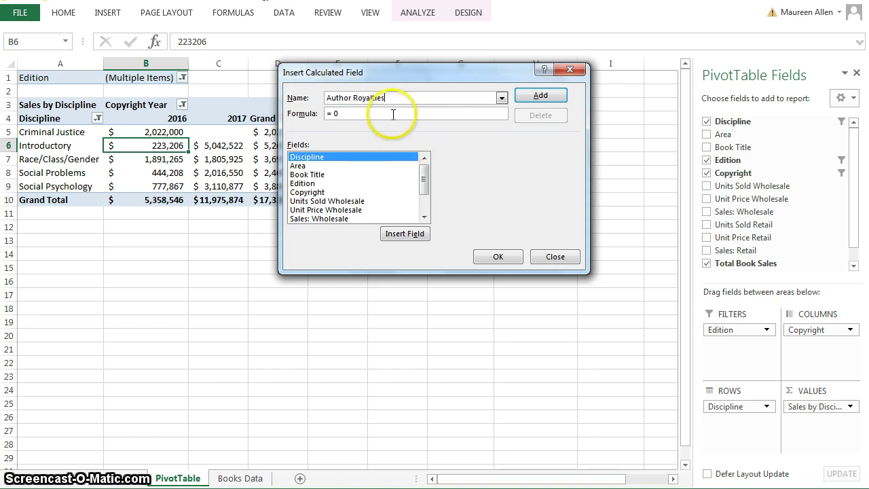
- Define the Author Royalties formula as Total Book Sales multiplied by 10% and add the field to the PivotTable
click(423, 217)
click(424, 216)
click(423, 218)
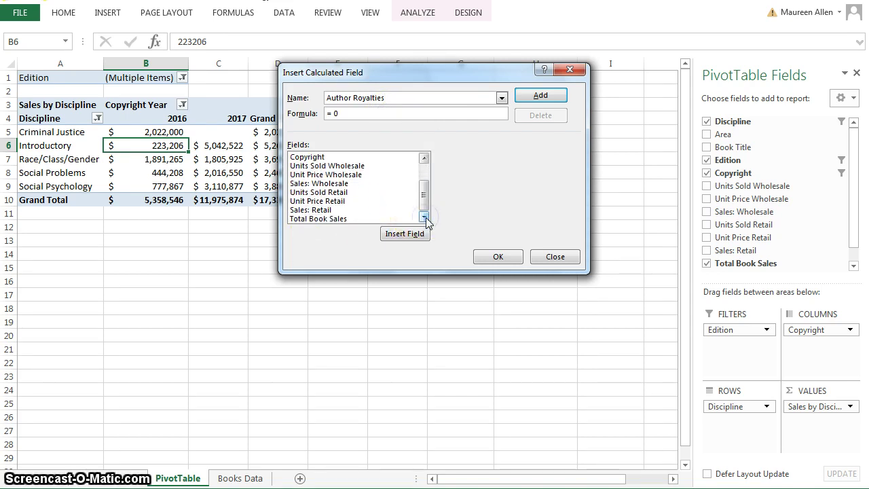
click(343, 221)
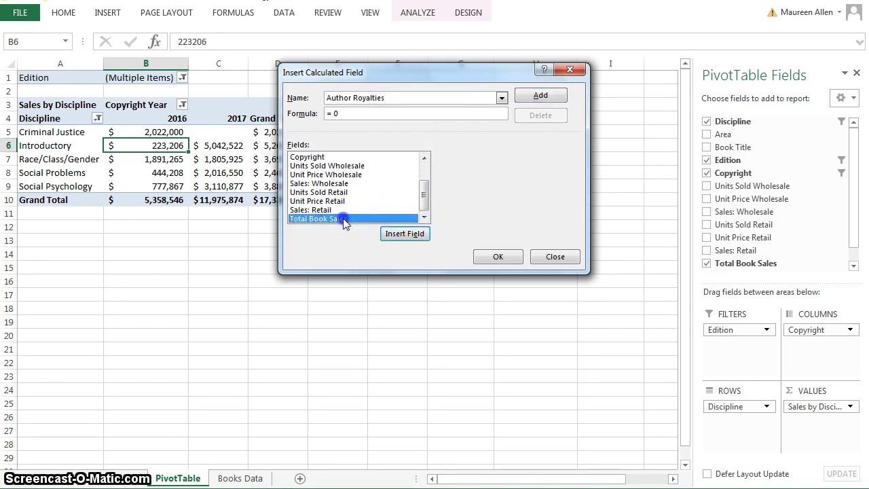
double_click(344, 219)
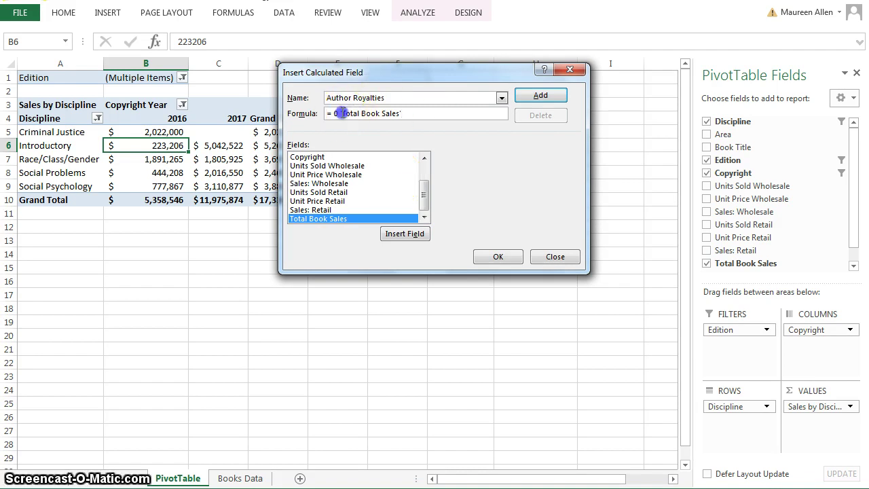
click(342, 113)
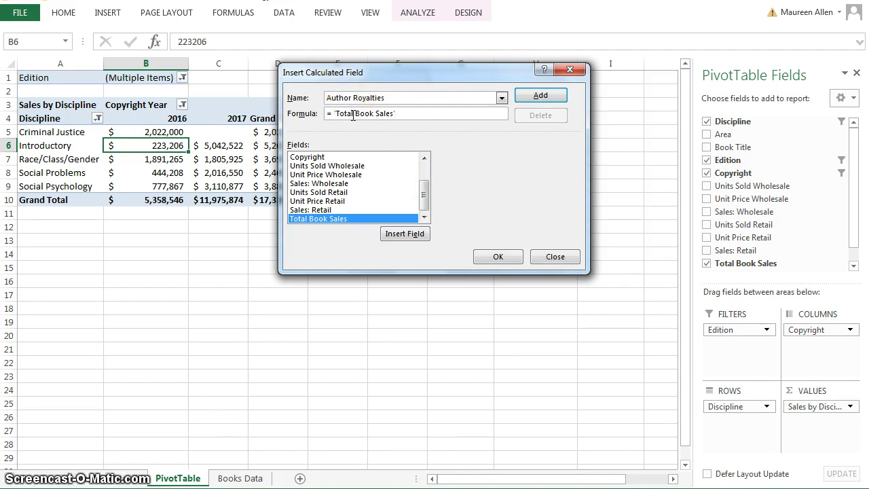
click(357, 113)
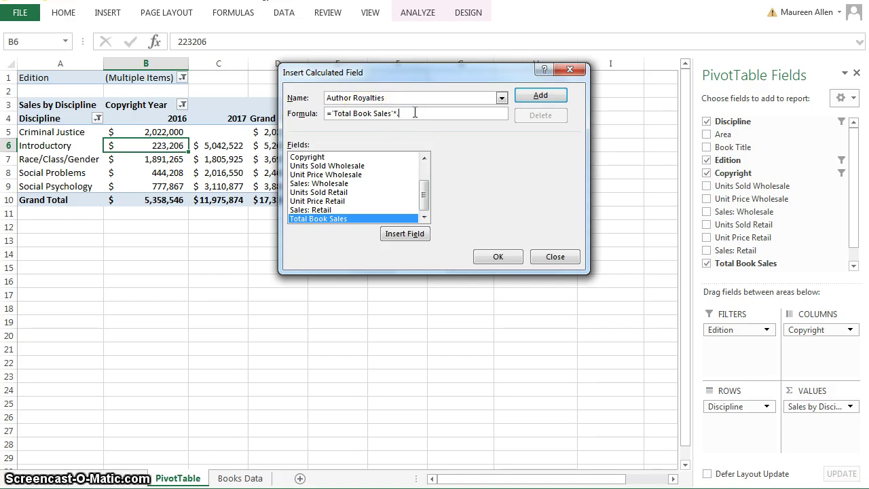
click(517, 253)
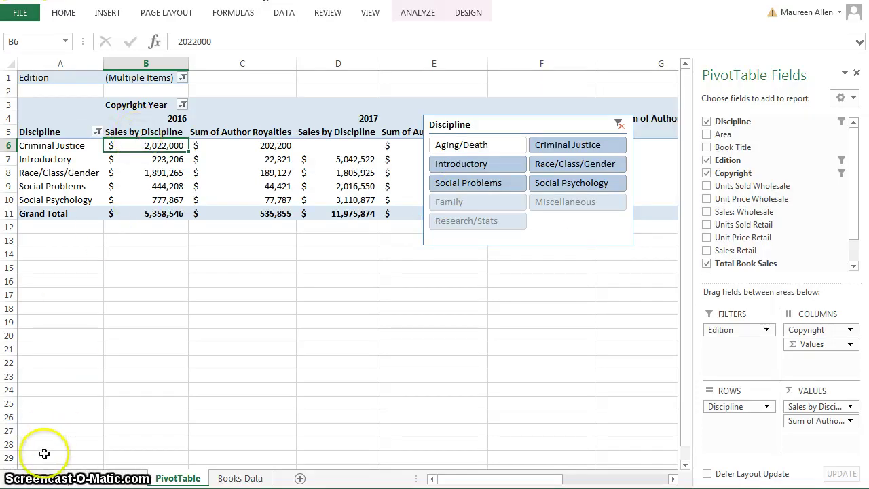
- Try to rename the Sum of Author Royalties value field as Author Royalties
click(260, 132)
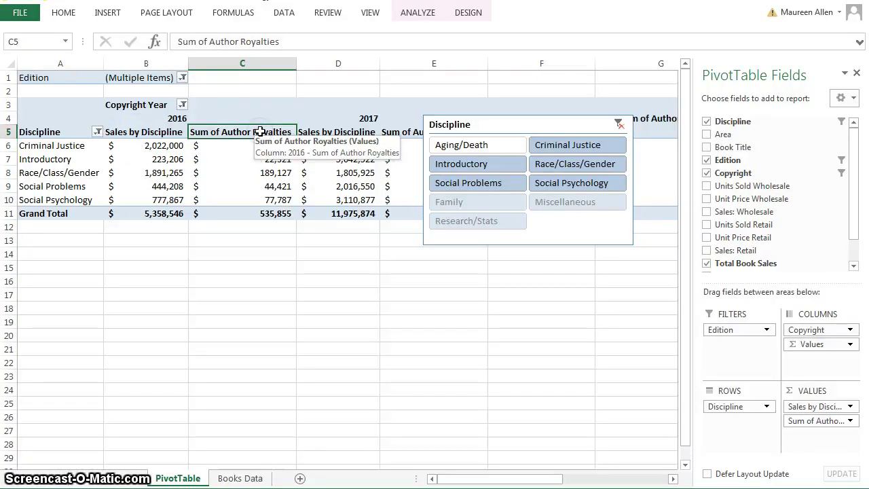
right_click(260, 132)
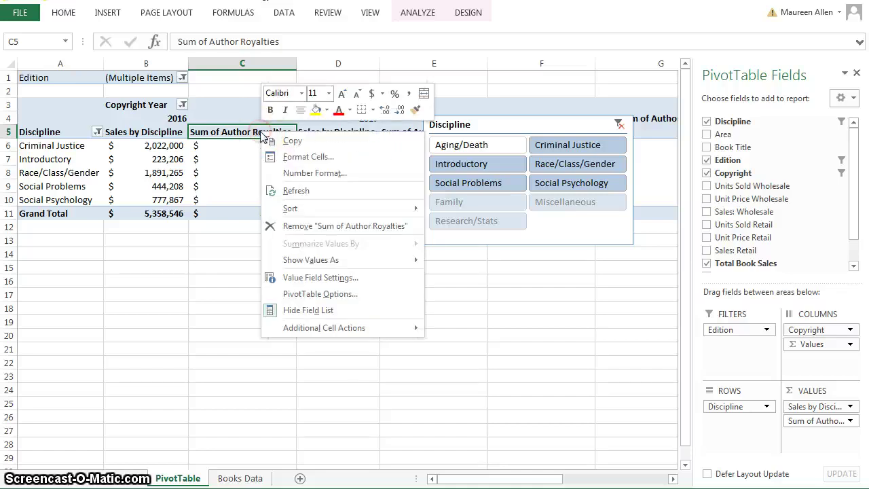
click(249, 139)
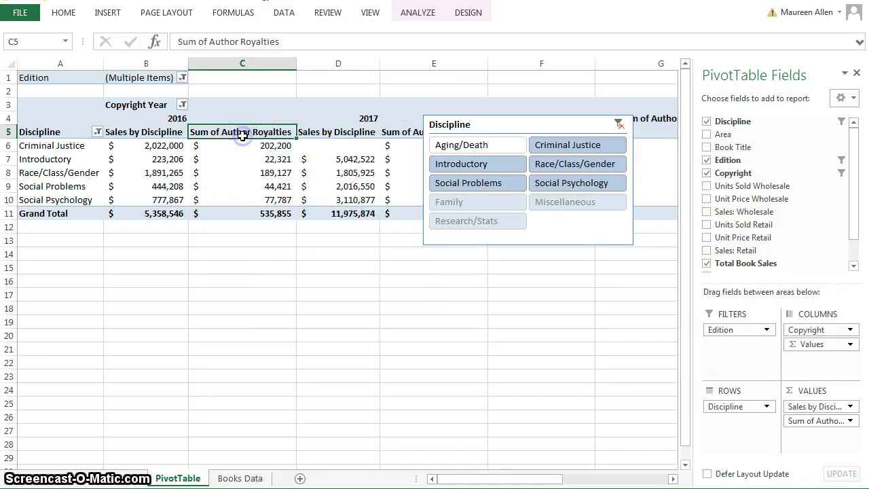
double_click(243, 139)
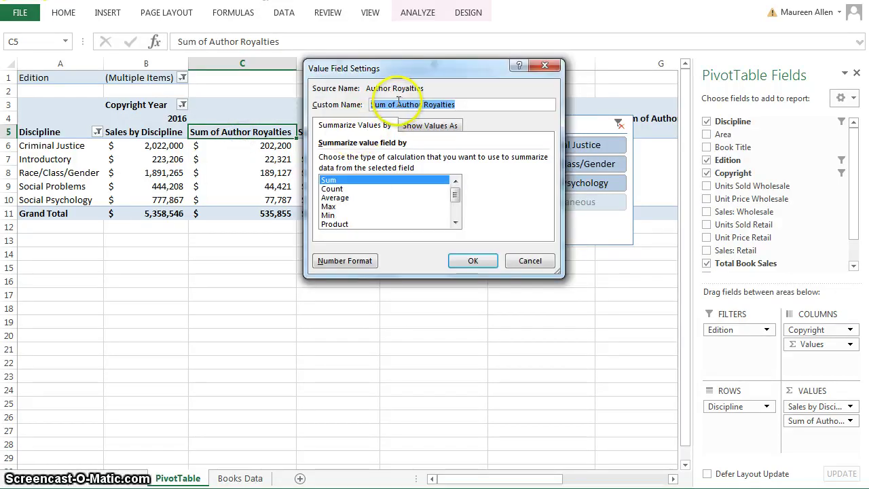
drag(398, 105, 353, 104)
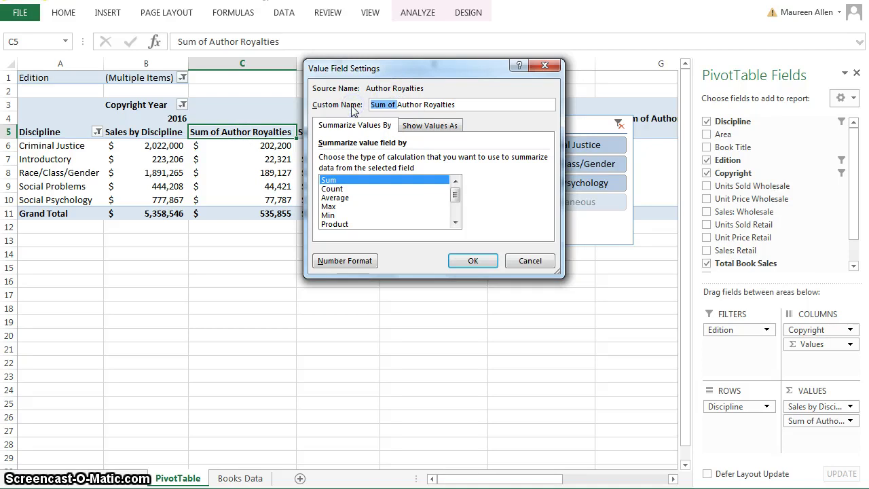
key(Delete)
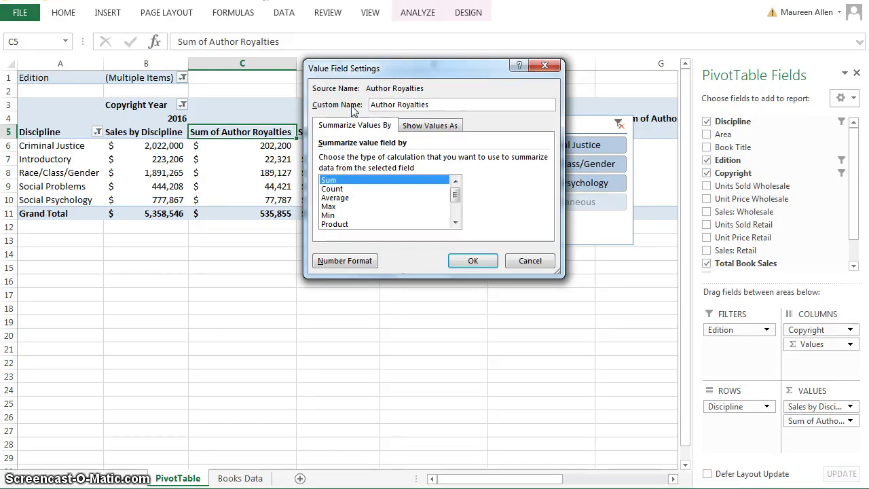
click(476, 261)
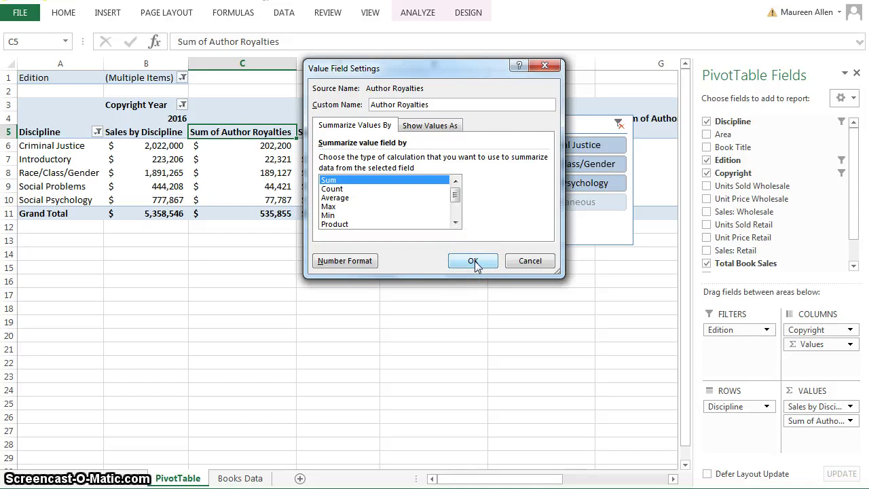
click(475, 261)
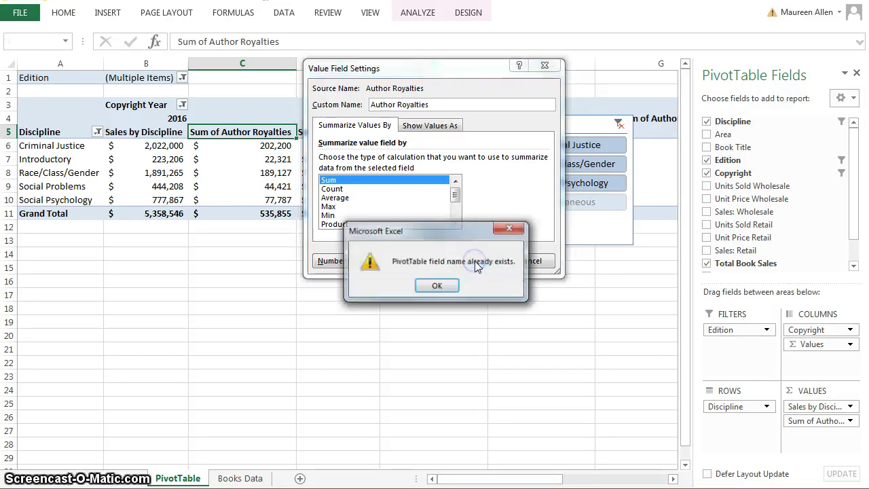
click(432, 286)
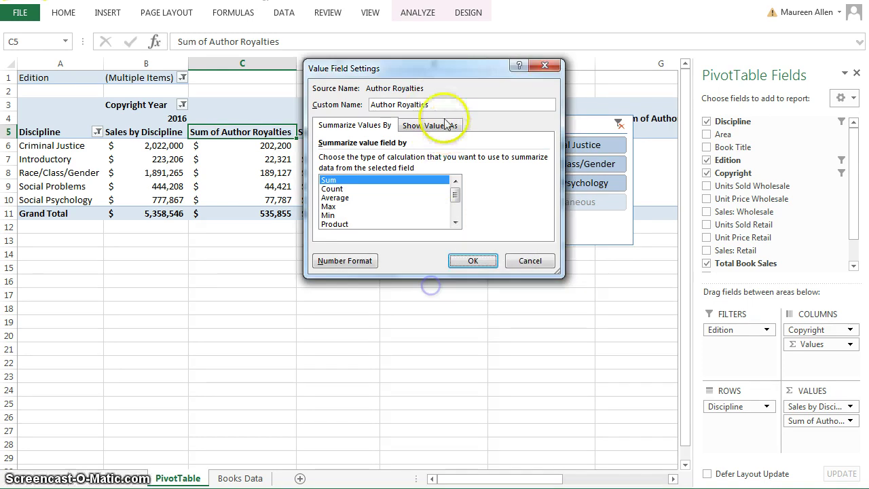
- Set the value field's custom name to Author Royalties Calc and apply it
click(439, 103)
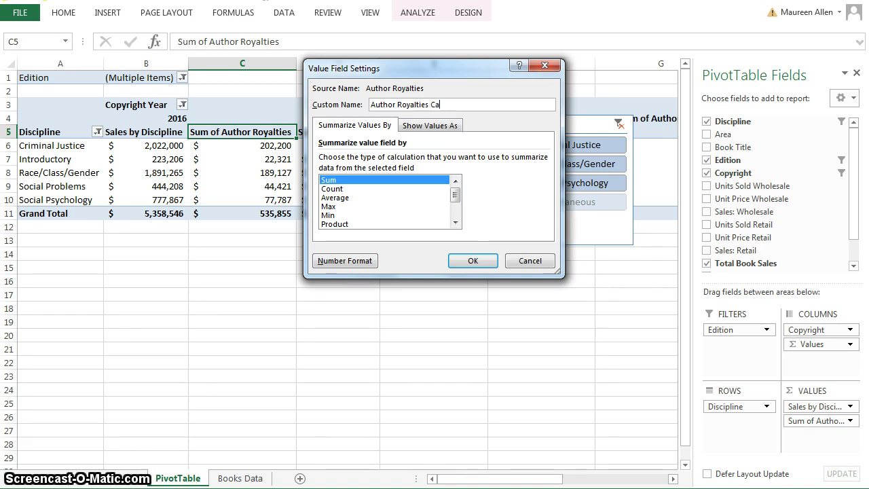
text(;c)
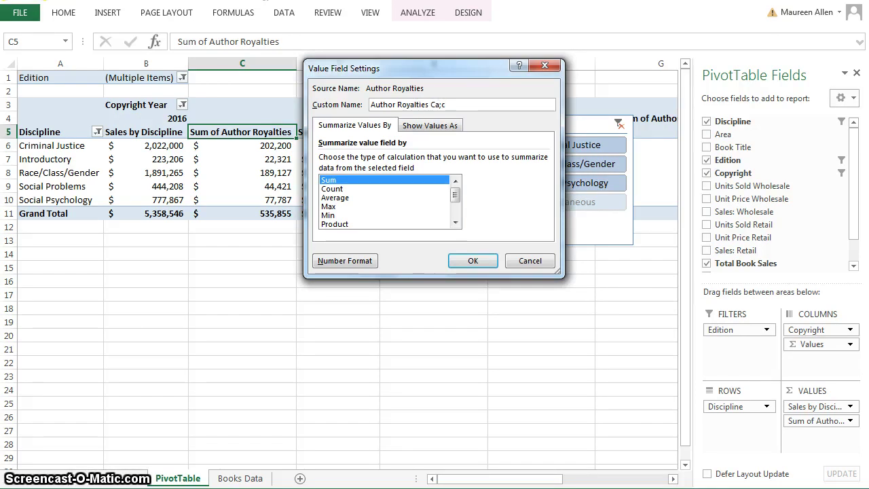
key(BackSpace)
key(BackSpace)
text(l)
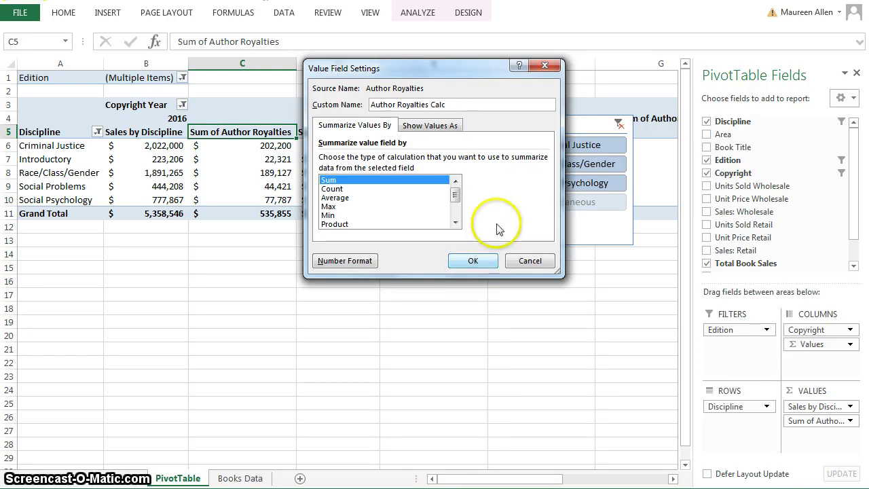
click(472, 260)
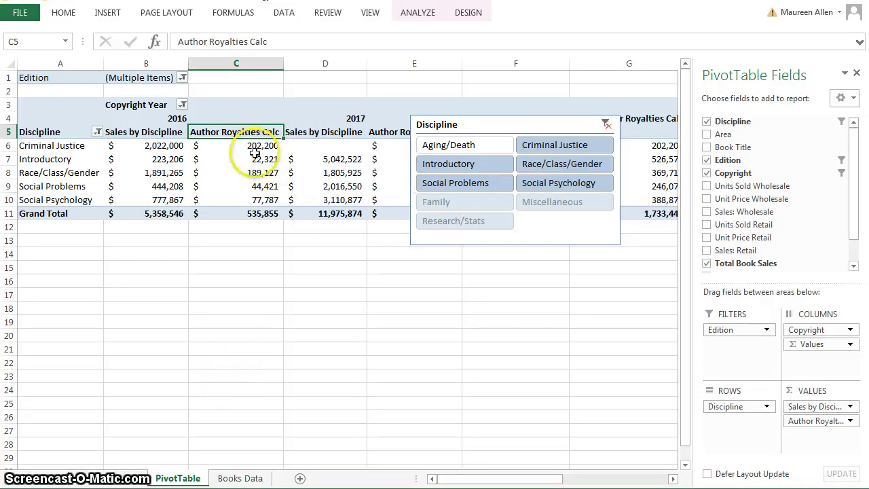
click(427, 14)
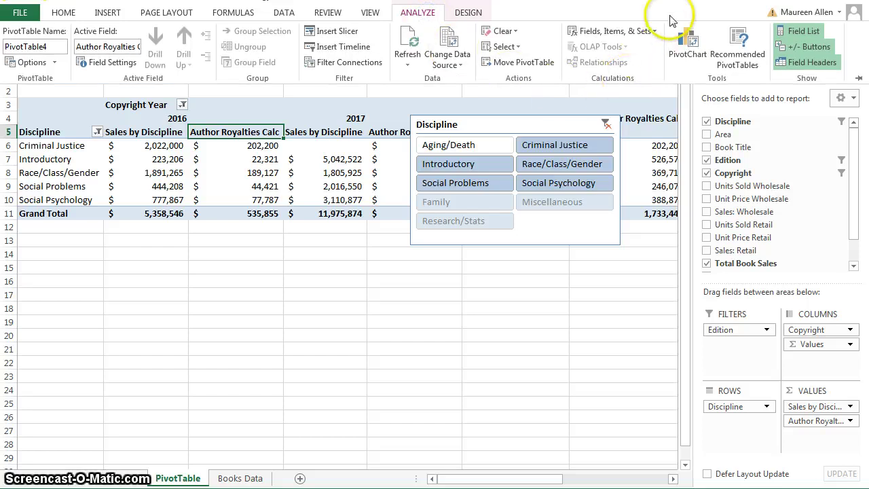
click(641, 31)
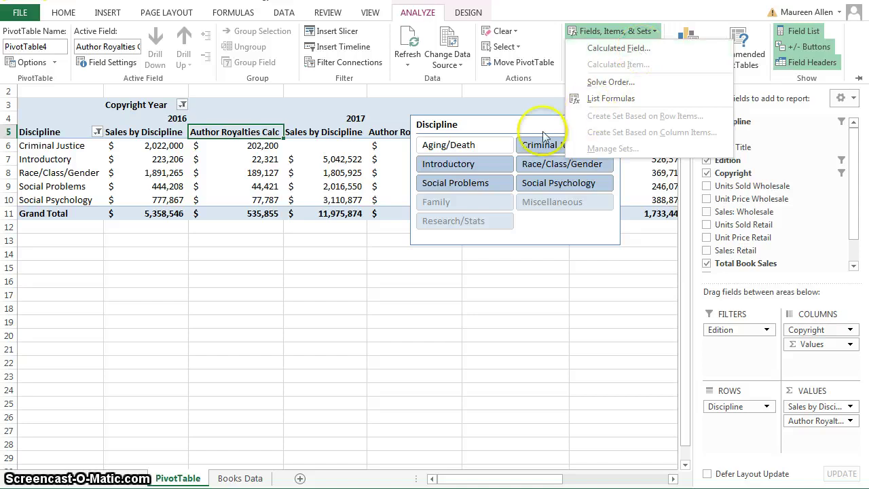
click(630, 278)
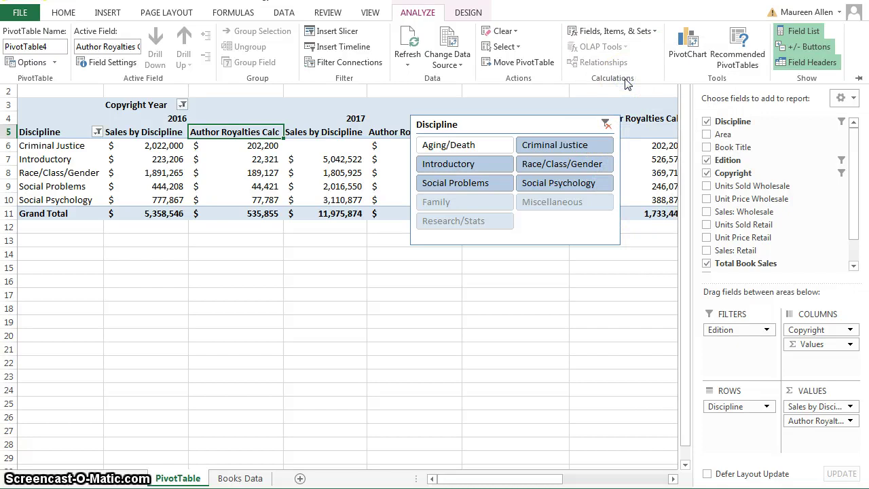
click(650, 30)
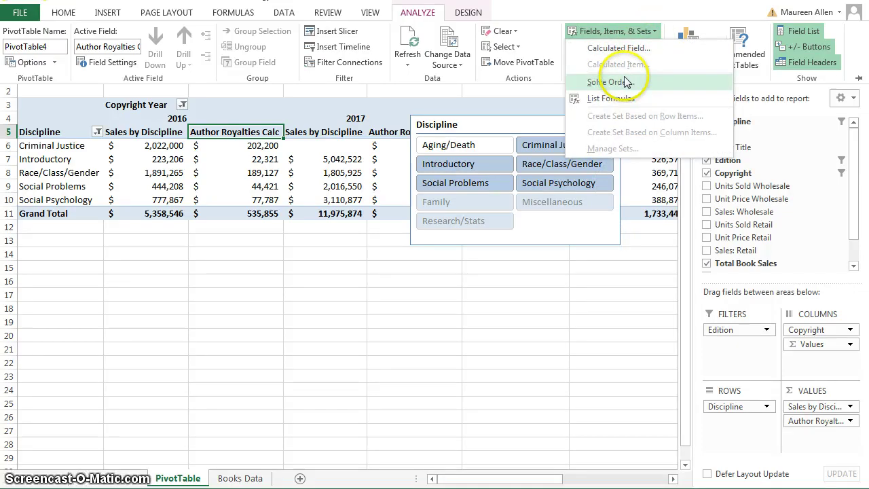
click(473, 312)
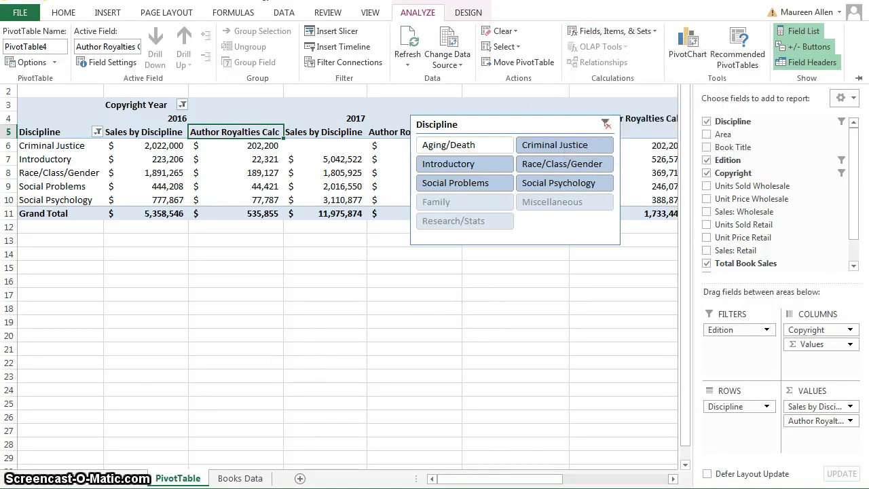
- Show the Author Royalties Calc values as % of Grand Total in the PivotTable
click(238, 173)
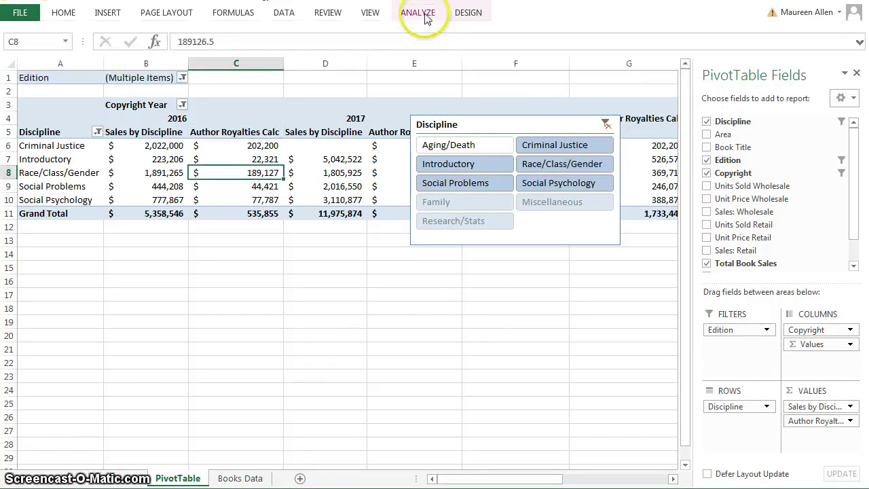
click(417, 13)
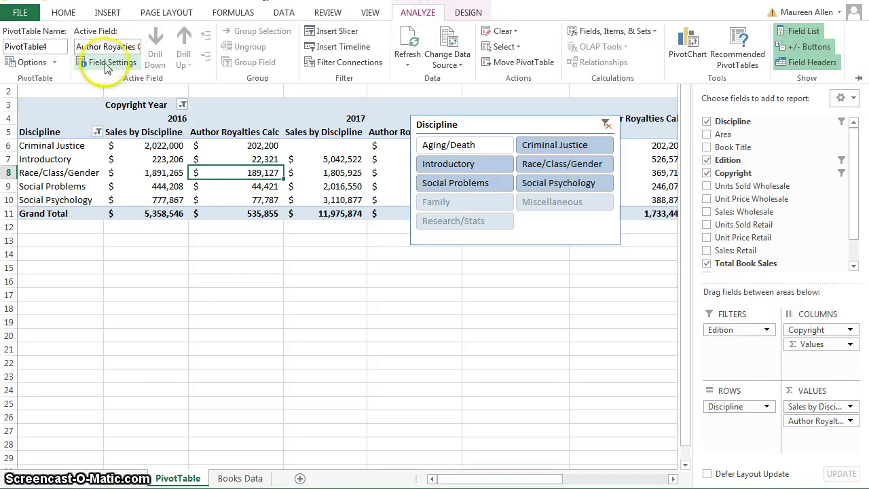
click(106, 64)
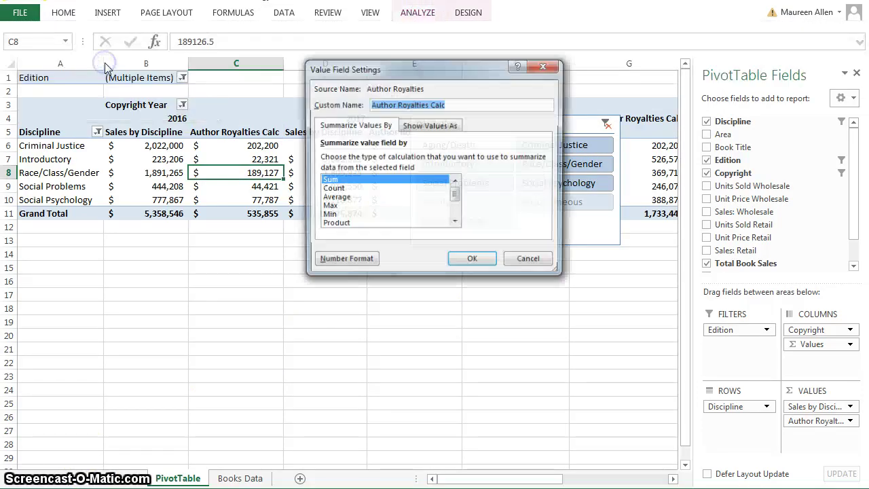
click(441, 126)
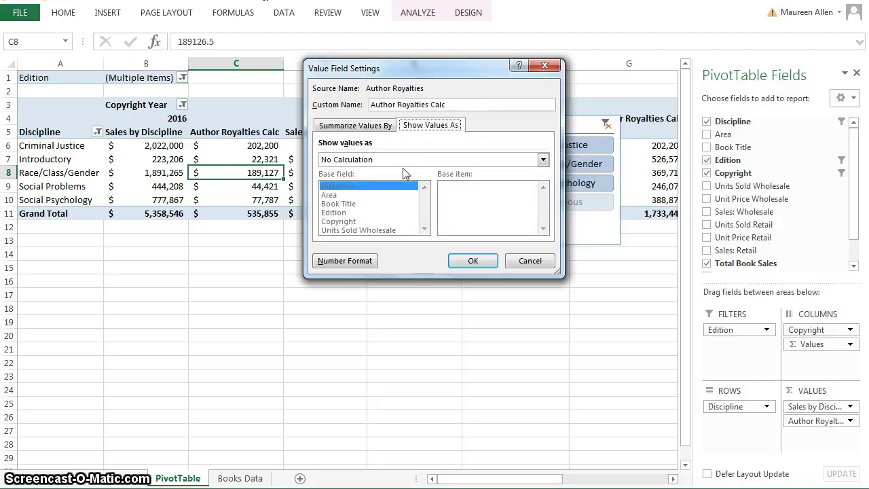
click(544, 160)
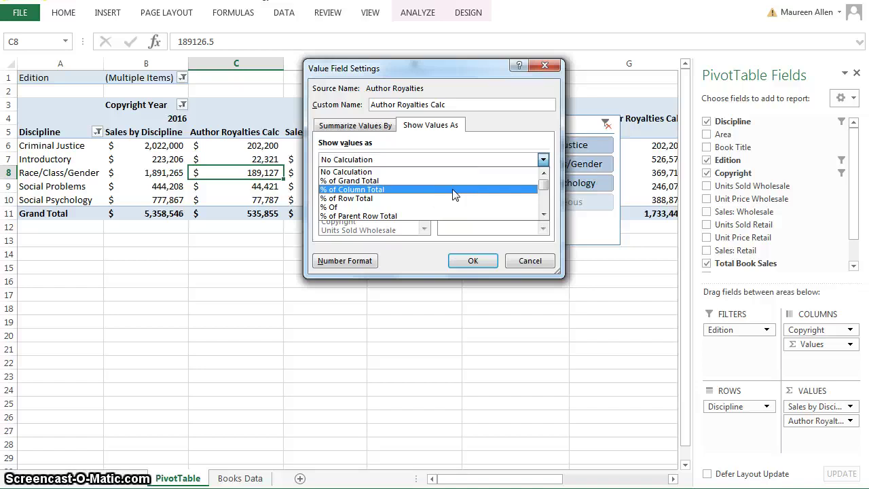
drag(455, 195, 438, 220)
drag(541, 196, 542, 184)
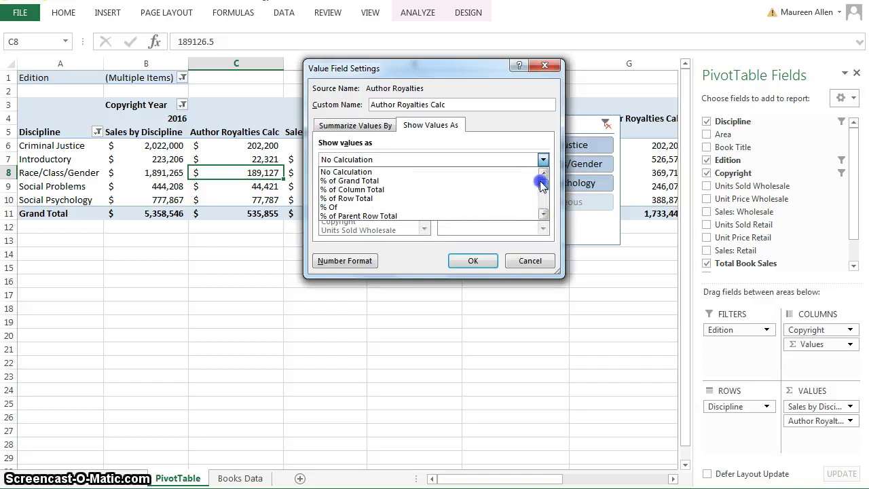
click(431, 181)
click(484, 260)
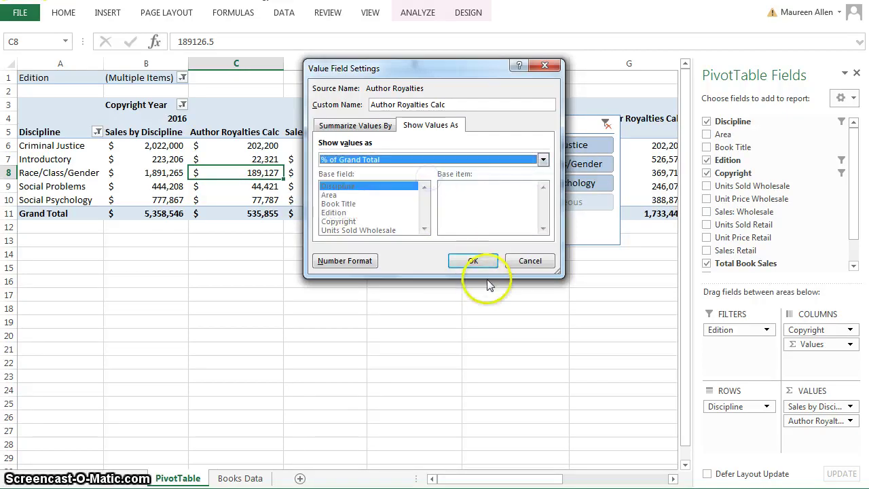
click(351, 262)
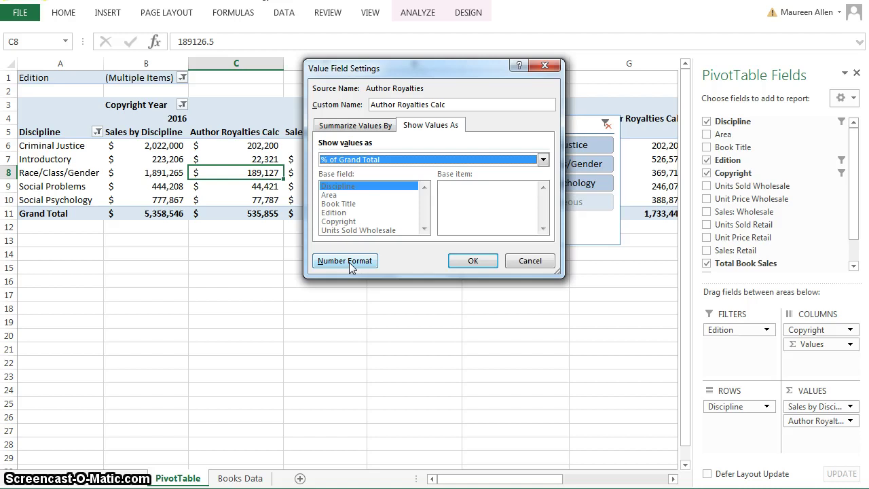
click(472, 263)
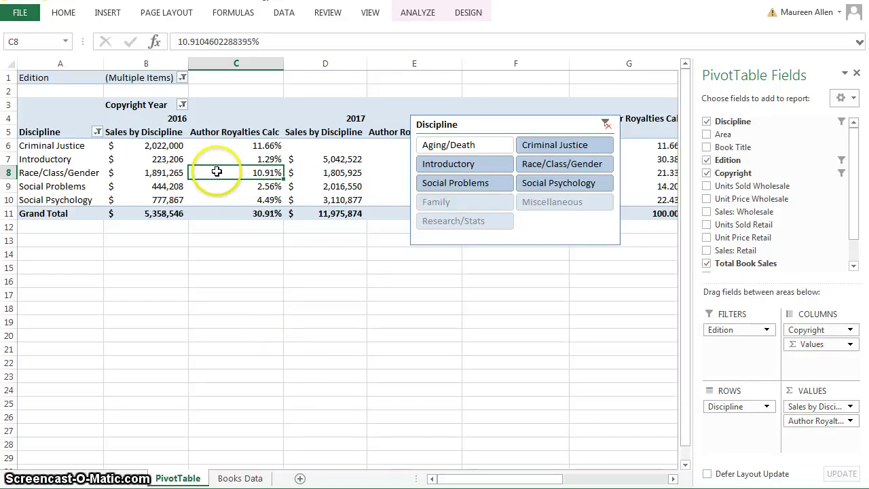
- Apply the red PivotTable style from the first row of the Medium group
mouse_move(217, 172)
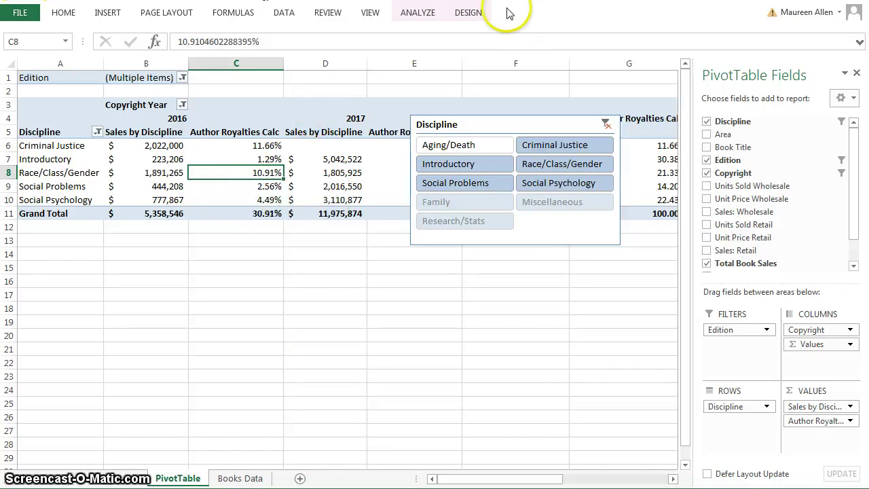
click(474, 14)
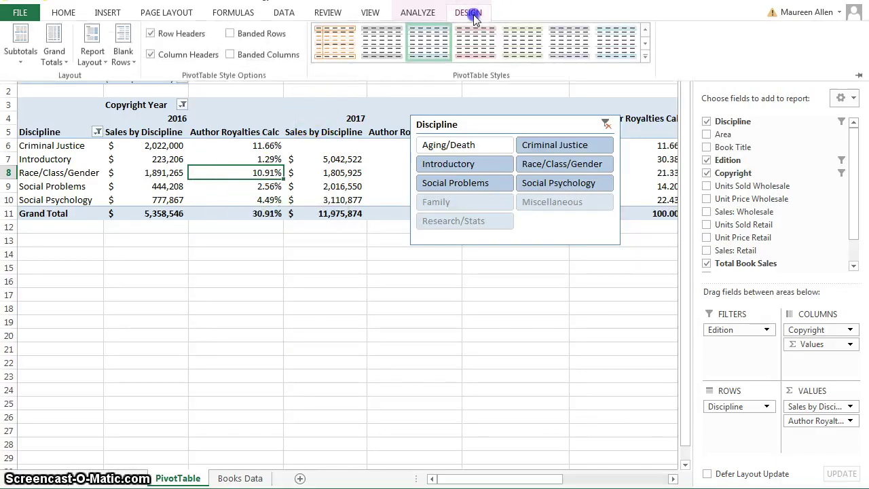
click(645, 63)
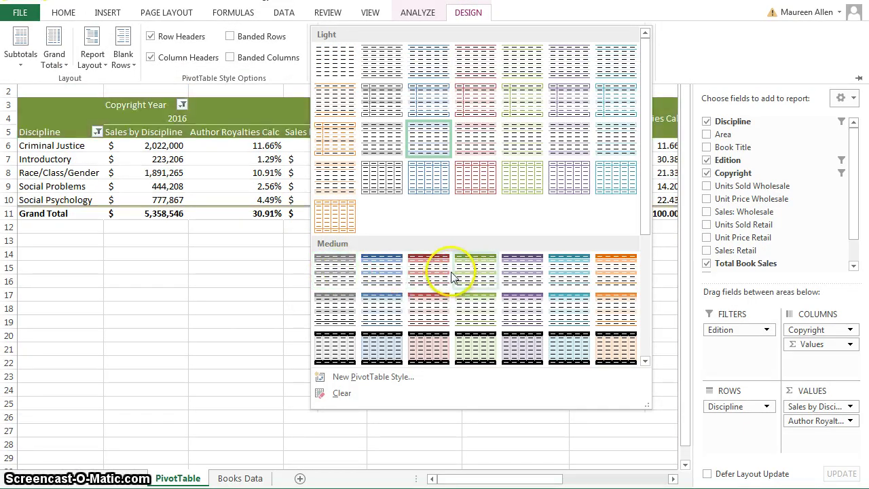
click(428, 275)
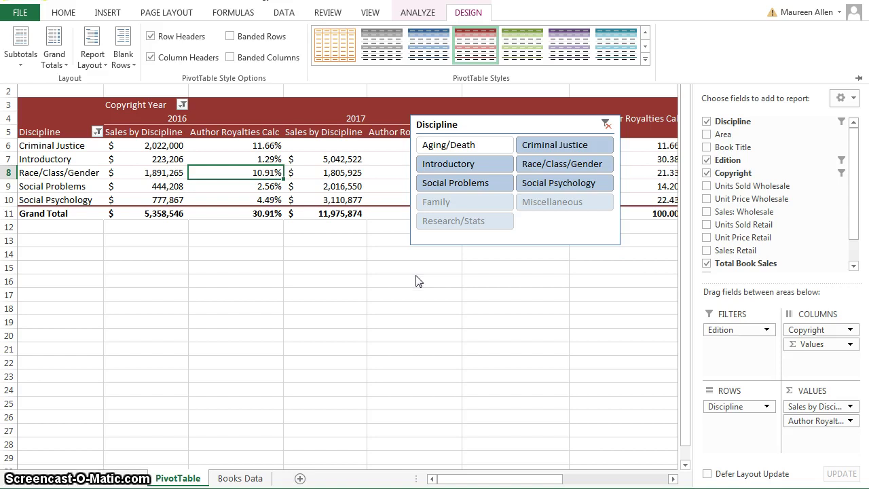
- Insert a Clustered Bar PivotChart based on the PivotTable
click(418, 15)
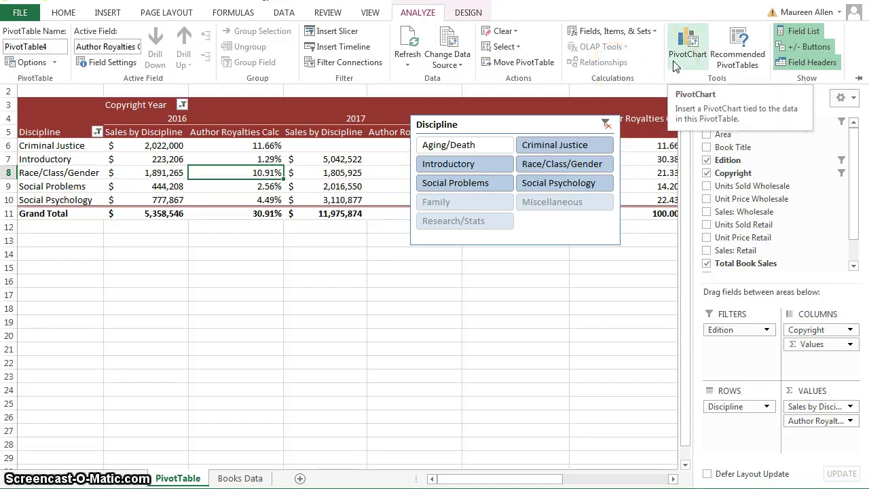
click(675, 63)
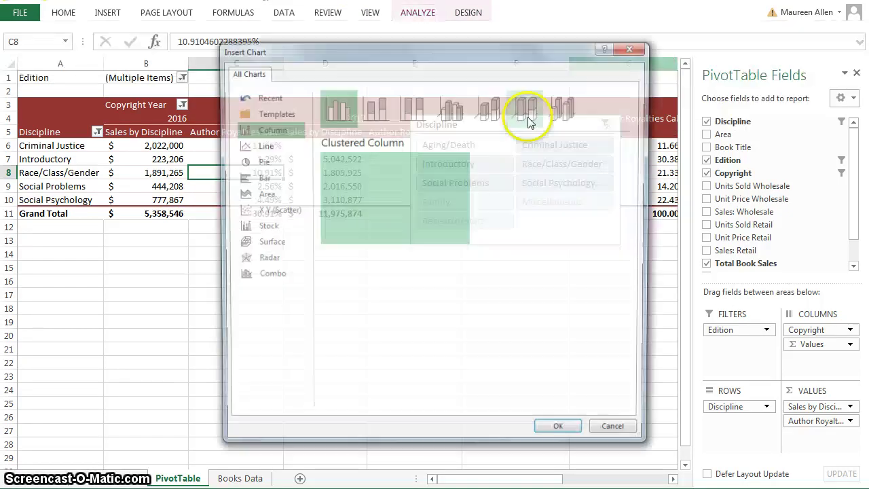
mouse_move(364, 175)
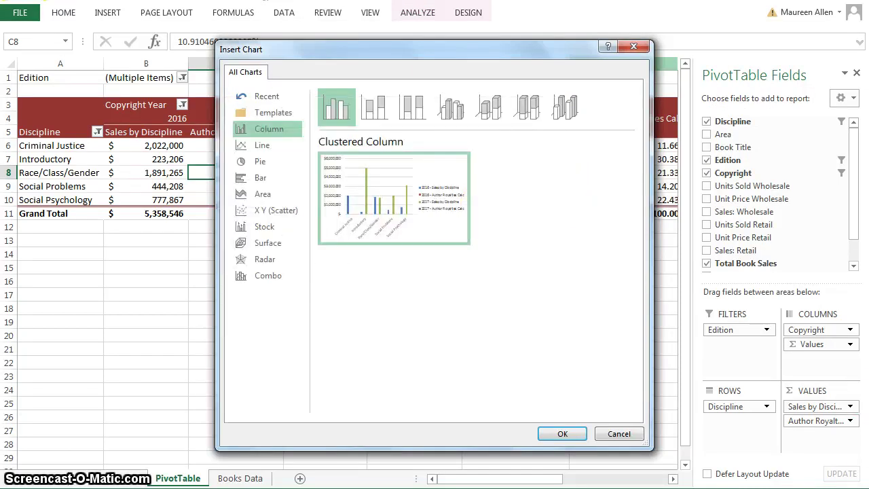
click(257, 180)
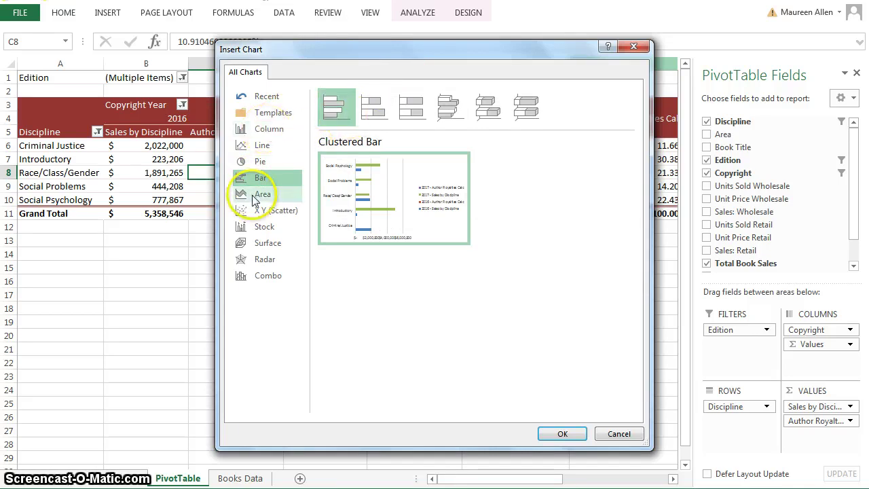
click(561, 435)
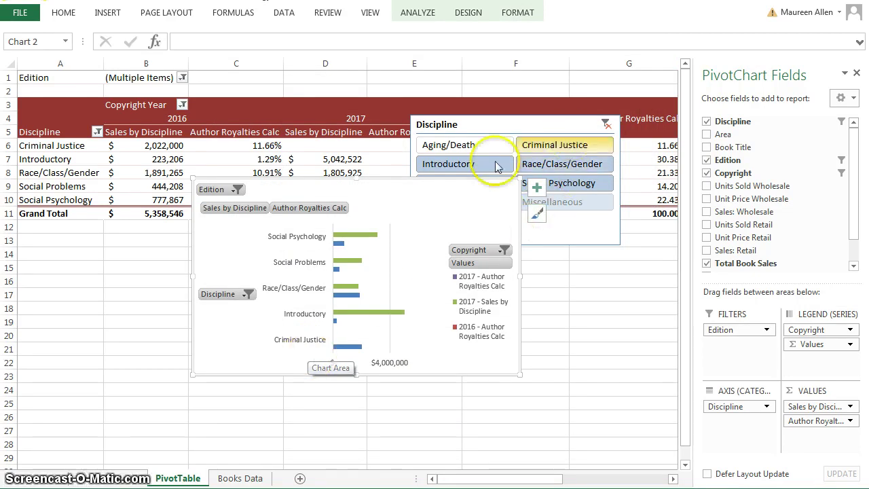
- Move the PivotChart to a new sheet named PivotChart
click(525, 15)
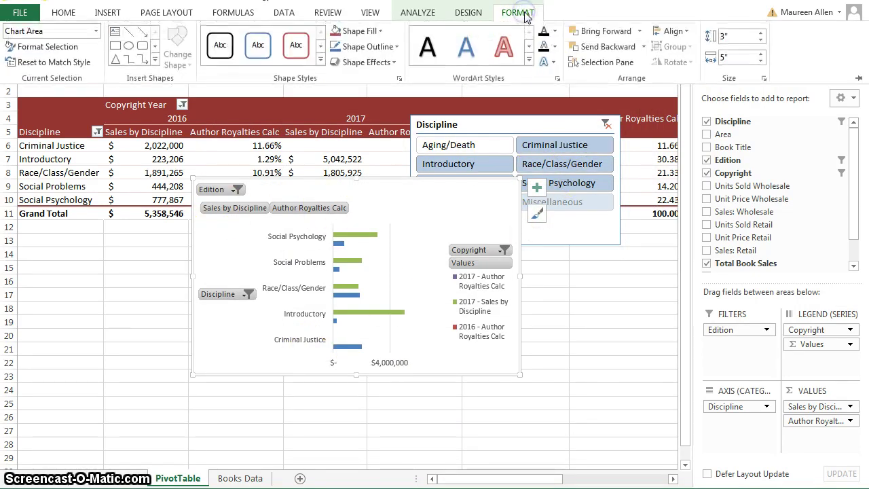
click(468, 14)
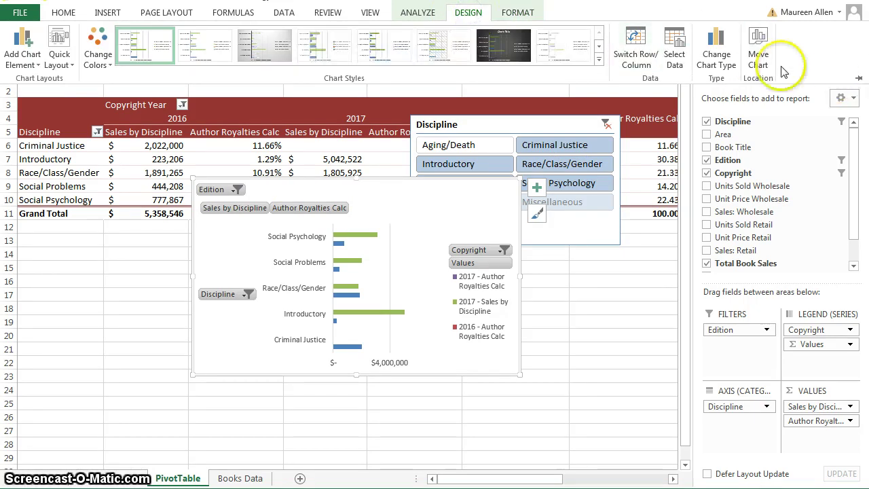
click(759, 53)
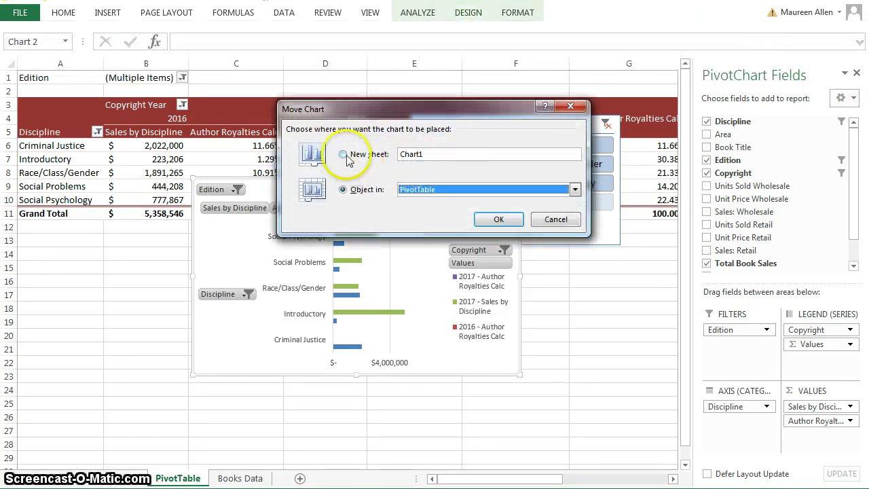
click(343, 155)
click(436, 155)
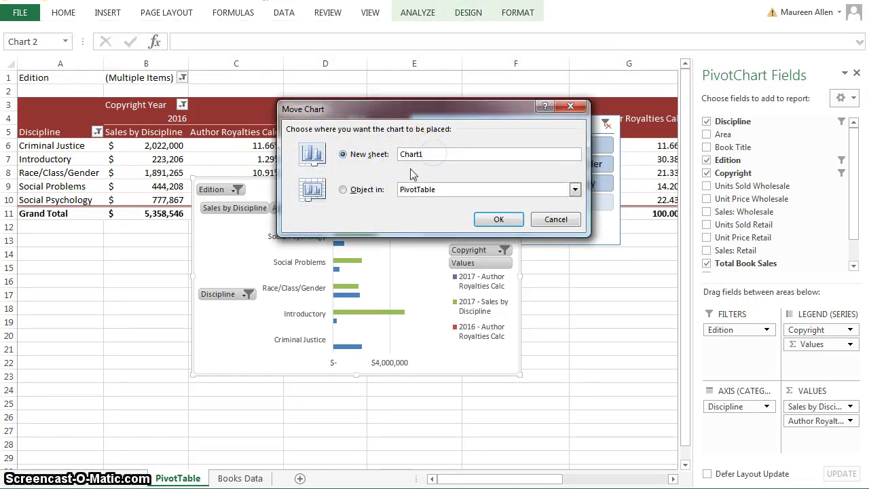
key(BackSpace)
key(BackSpace)
key(BackSpace)
key(BackSpace)
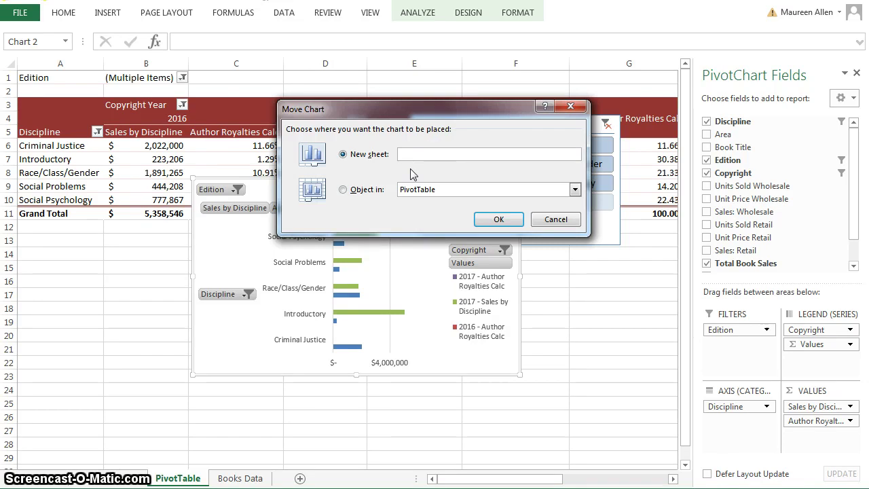
text(PivotChart)
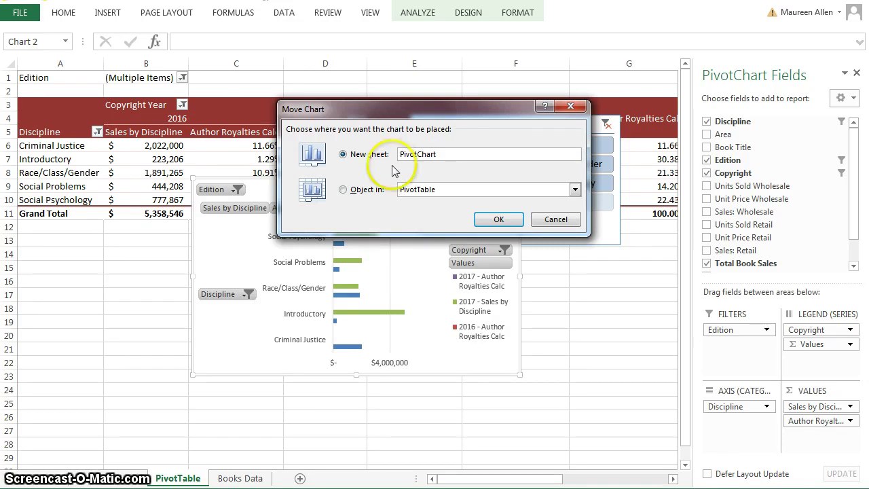
click(486, 195)
click(498, 218)
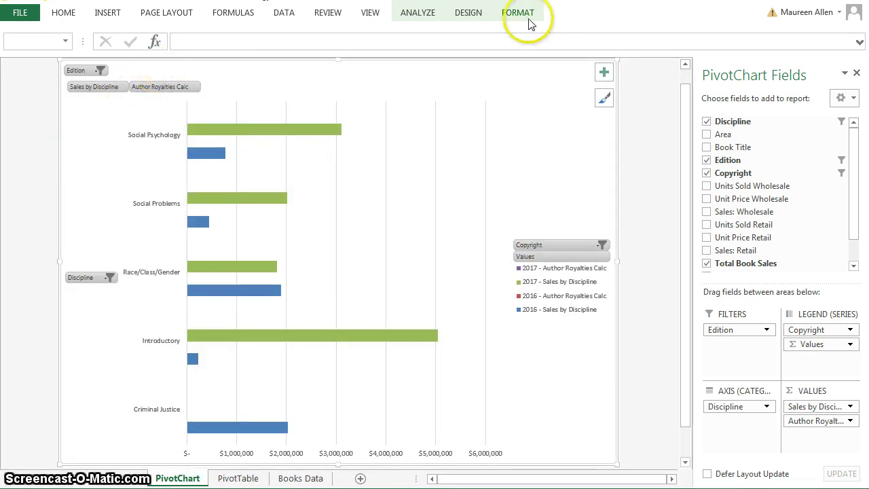
- Open the chart title placement choices for the PivotChart
click(467, 13)
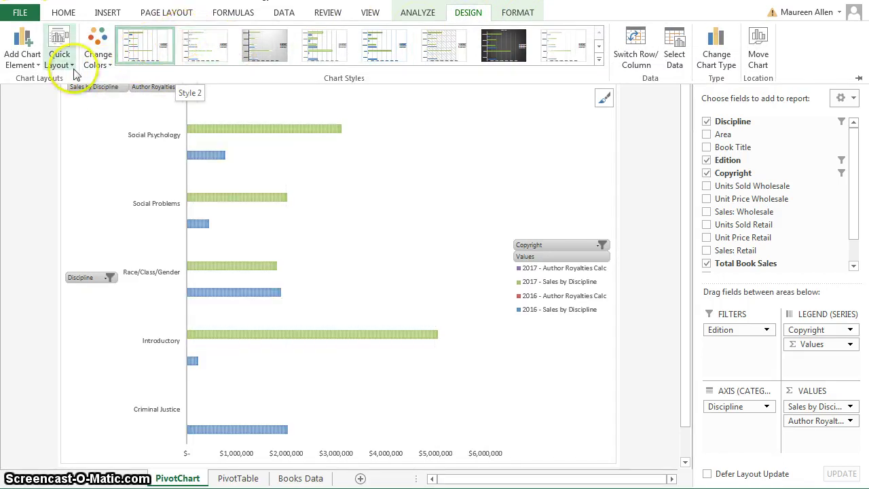
click(22, 64)
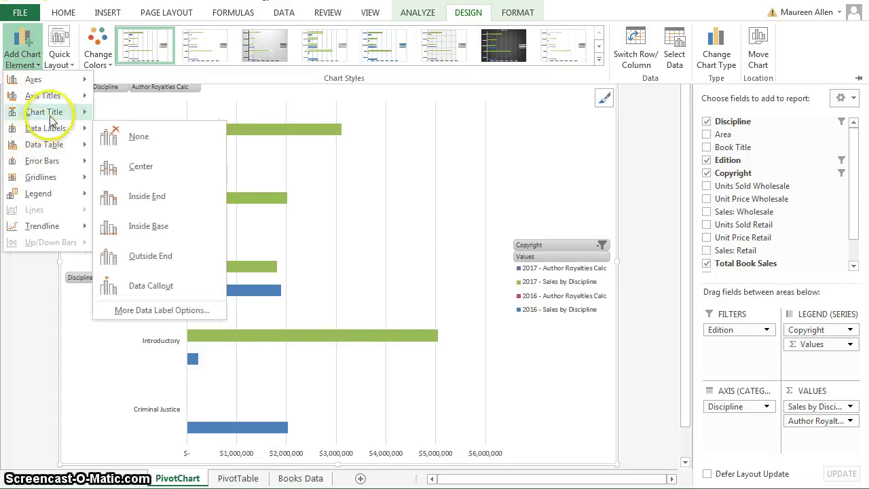
mouse_move(44, 112)
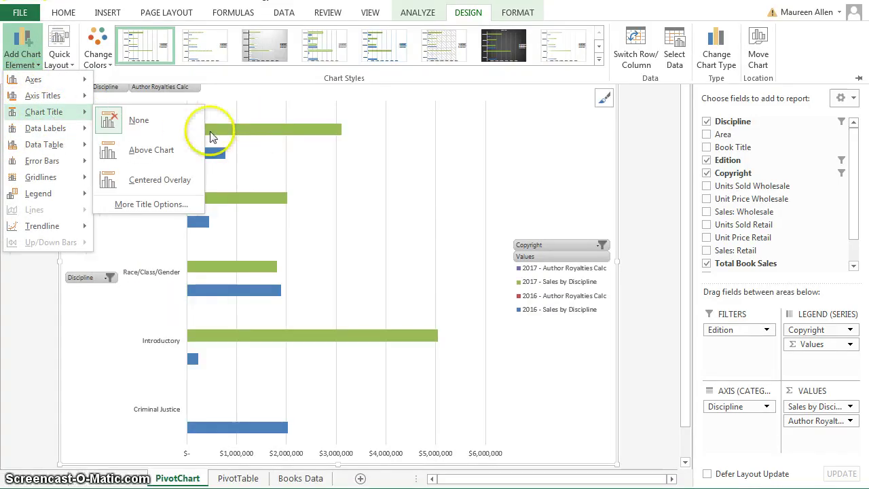